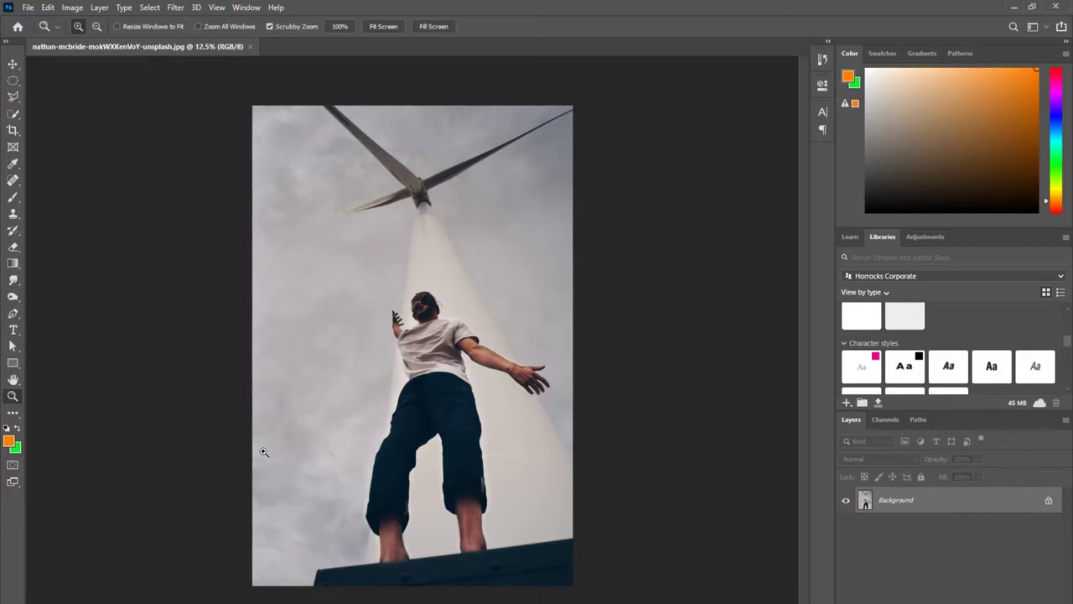
{"action": "left_click", "coordinate": [294, 251]}
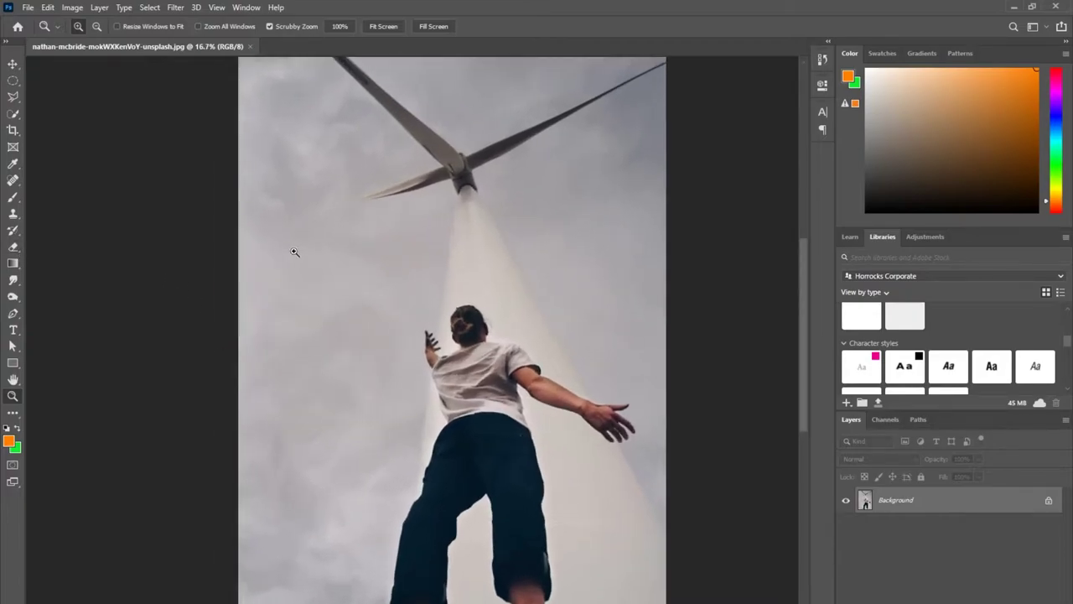
{"action": "left_click_drag", "start_coordinate": [347, 296], "coordinate": [107, 351]}
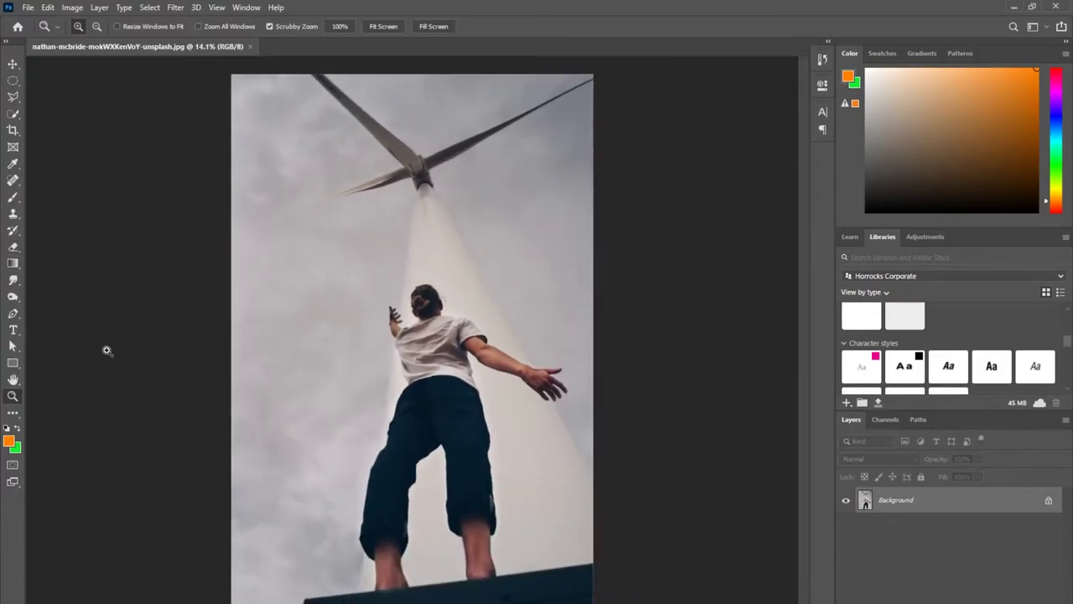
{"action": "left_click", "coordinate": [13, 380]}
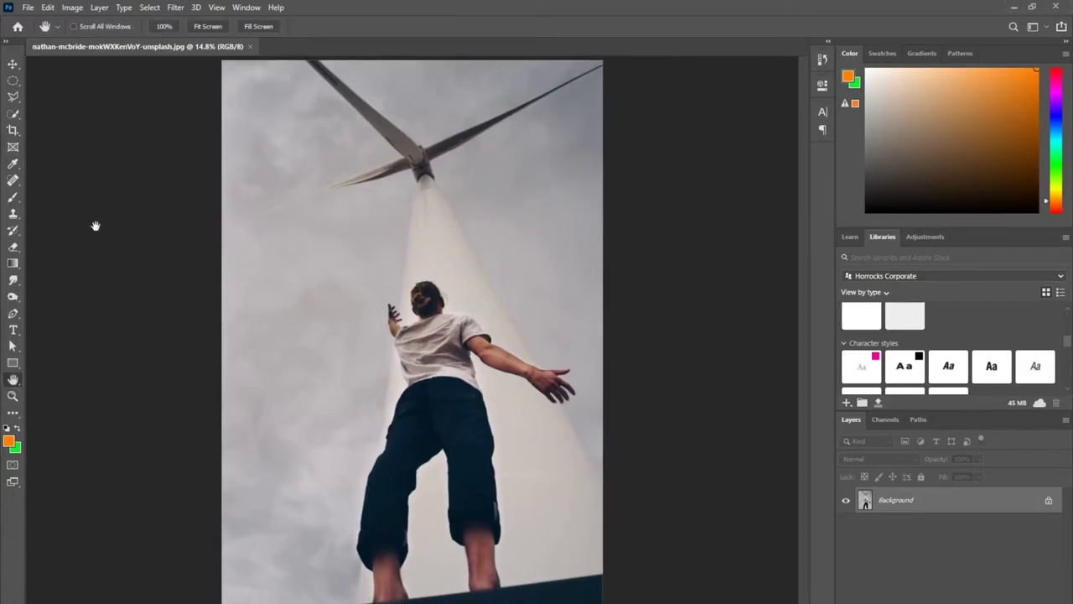
{"action": "key", "text": "z"}
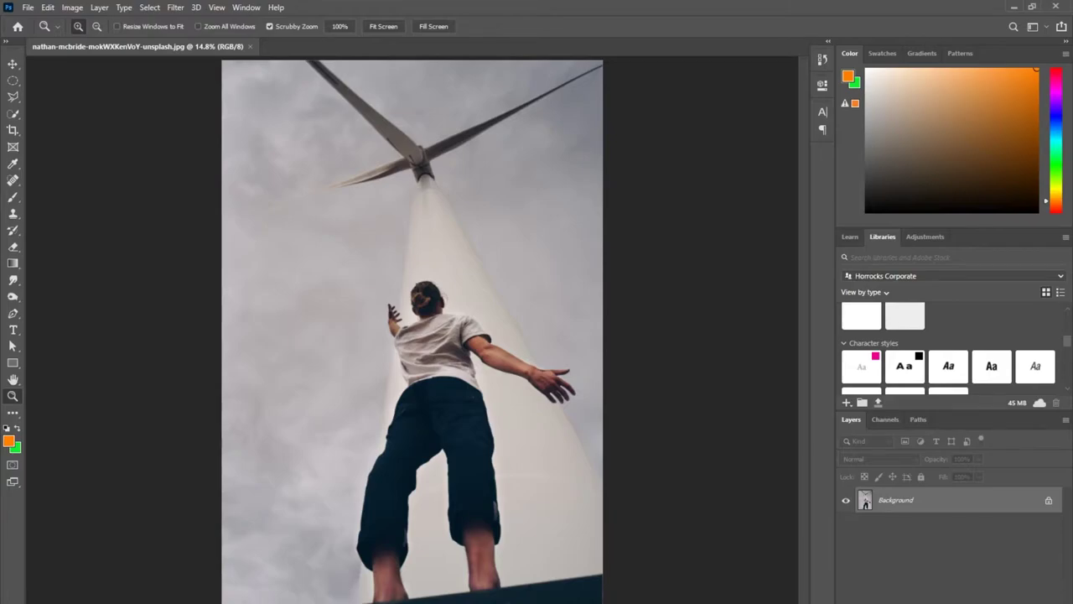
{"action": "key", "text": "p"}
{"action": "key", "text": "z"}
- Start a Pen path at the platform's lower left corner and trace its top edge and the left trouser leg's outer edge
{"action": "scroll", "coordinate": [308, 598], "scroll_direction": "up", "scroll_amount": 10}
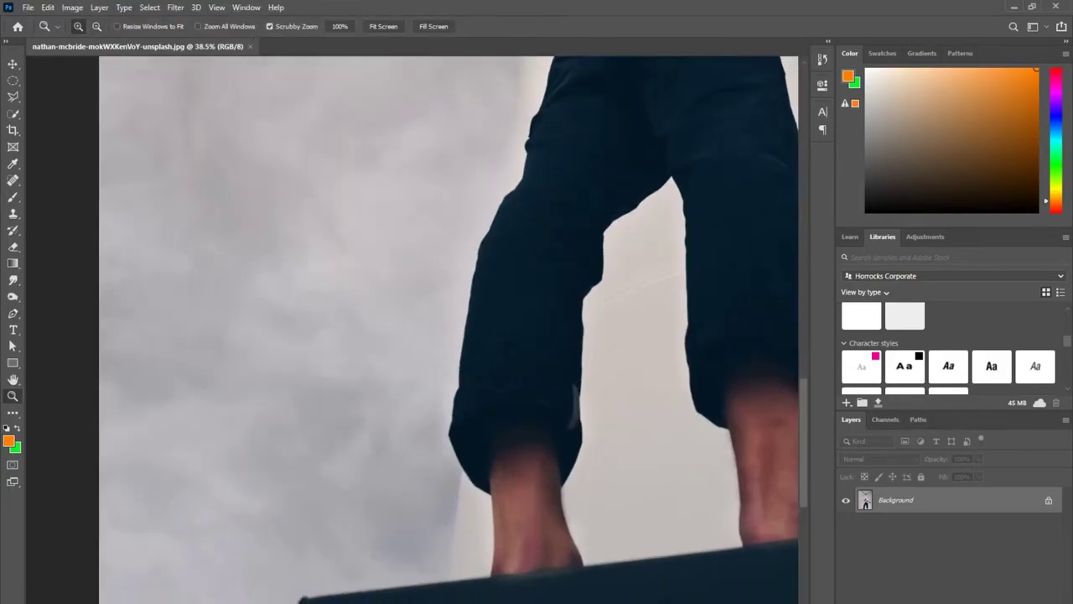
{"action": "left_click_drag", "start_coordinate": [307, 600], "coordinate": [327, 486]}
{"action": "key", "text": "p"}
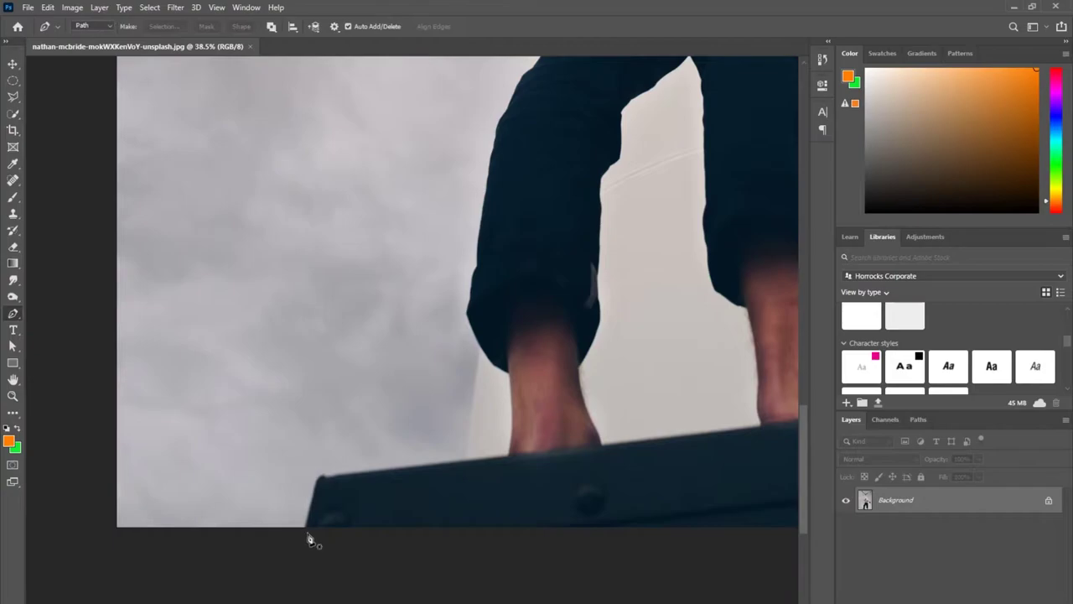
{"action": "left_click", "coordinate": [307, 534]}
{"action": "left_click_drag", "start_coordinate": [323, 480], "coordinate": [334, 481]}
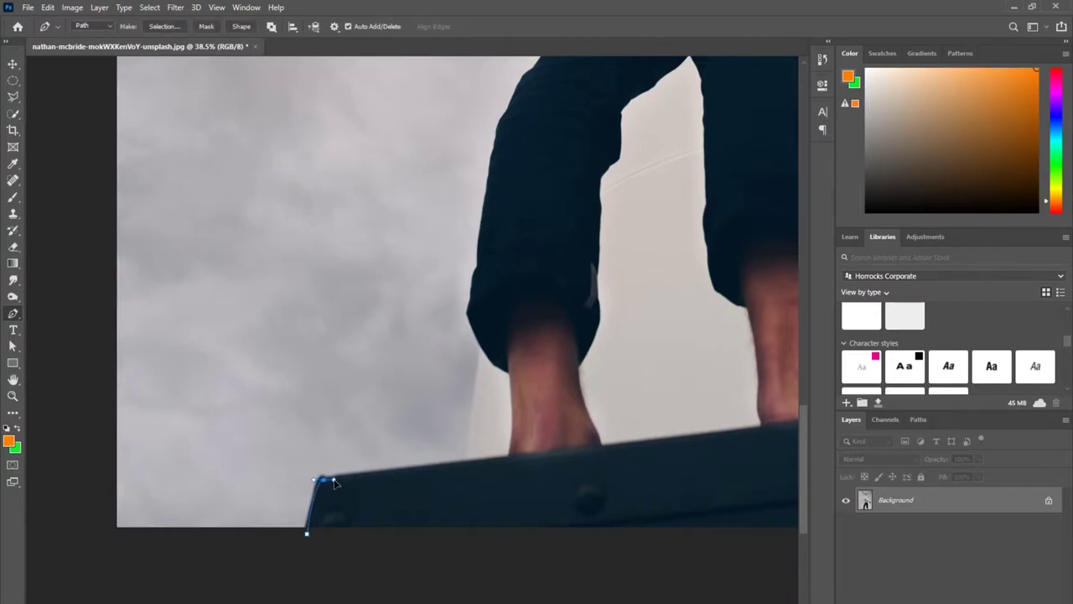
{"action": "left_click", "coordinate": [509, 461]}
{"action": "left_click_drag", "start_coordinate": [480, 260], "coordinate": [482, 248]}
{"action": "left_click_drag", "start_coordinate": [492, 161], "coordinate": [495, 147]}
- Continue the path up the left hip and shirt side, along the raised arm to the first fingertip
{"action": "left_click_drag", "start_coordinate": [505, 118], "coordinate": [511, 107]}
{"action": "left_click_drag", "start_coordinate": [520, 107], "coordinate": [506, 176]}
{"action": "left_click", "coordinate": [536, 77]}
{"action": "left_click_drag", "start_coordinate": [540, 76], "coordinate": [499, 338]}
{"action": "left_click", "coordinate": [544, 229]}
{"action": "left_click_drag", "start_coordinate": [546, 220], "coordinate": [545, 212]}
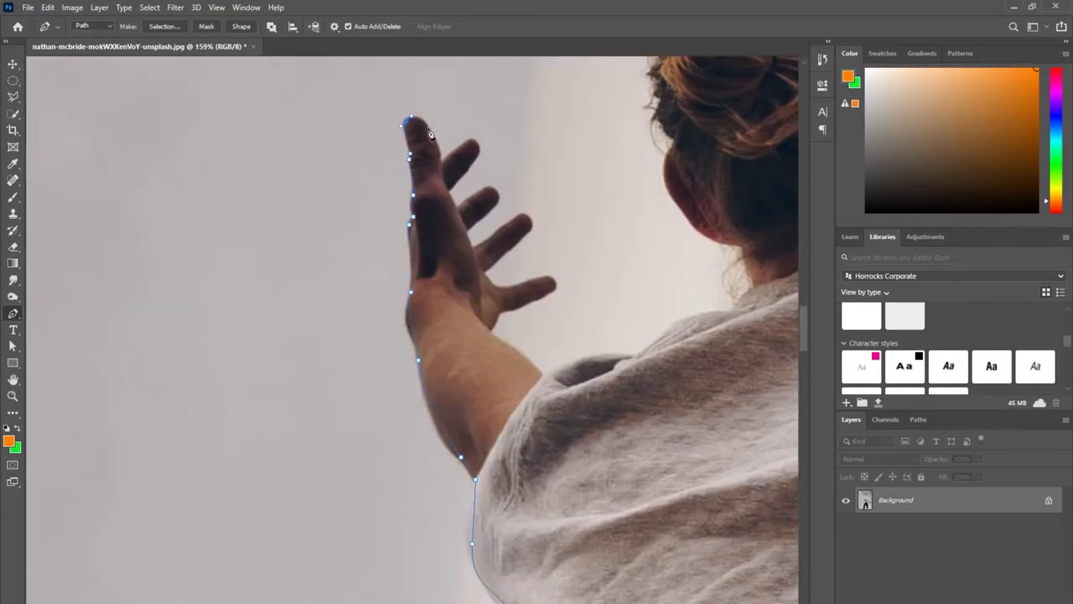
- Trace around the fingers of the raised left hand and back down the forearm to the shoulder
{"action": "left_click", "coordinate": [428, 131]}
{"action": "left_click", "coordinate": [475, 157]}
{"action": "left_click", "coordinate": [493, 187]}
{"action": "left_click", "coordinate": [487, 215]}
{"action": "left_click", "coordinate": [493, 238]}
{"action": "left_click", "coordinate": [526, 216]}
{"action": "left_click", "coordinate": [483, 274]}
{"action": "left_click_drag", "start_coordinate": [534, 281], "coordinate": [545, 277]}
{"action": "left_click", "coordinate": [541, 375]}
- Continue the path along the left shoulder and neck, then around the person's head to the right ear
{"action": "left_click", "coordinate": [730, 312]}
{"action": "left_click", "coordinate": [753, 288]}
{"action": "left_click", "coordinate": [742, 248]}
{"action": "left_click_drag", "start_coordinate": [688, 217], "coordinate": [680, 203]}
{"action": "left_click", "coordinate": [674, 151]}
{"action": "left_click_drag", "start_coordinate": [670, 121], "coordinate": [652, 286]}
{"action": "mouse_move", "coordinate": [680, 98]}
{"action": "left_mouse_down"}
{"action": "mouse_move", "coordinate": [537, 219]}
{"action": "mouse_move", "coordinate": [430, 195]}
{"action": "left_mouse_up"}
{"action": "left_click", "coordinate": [531, 136]}
{"action": "left_click", "coordinate": [618, 154]}
{"action": "left_click", "coordinate": [691, 244]}
{"action": "left_click", "coordinate": [729, 341]}
- Trace the right shoulder, sleeve and upper edge of the outstretched arm as far as the thumb tip
{"action": "left_click_drag", "start_coordinate": [723, 491], "coordinate": [452, 337]}
{"action": "left_click", "coordinate": [606, 342]}
{"action": "left_click_drag", "start_coordinate": [683, 381], "coordinate": [697, 400]}
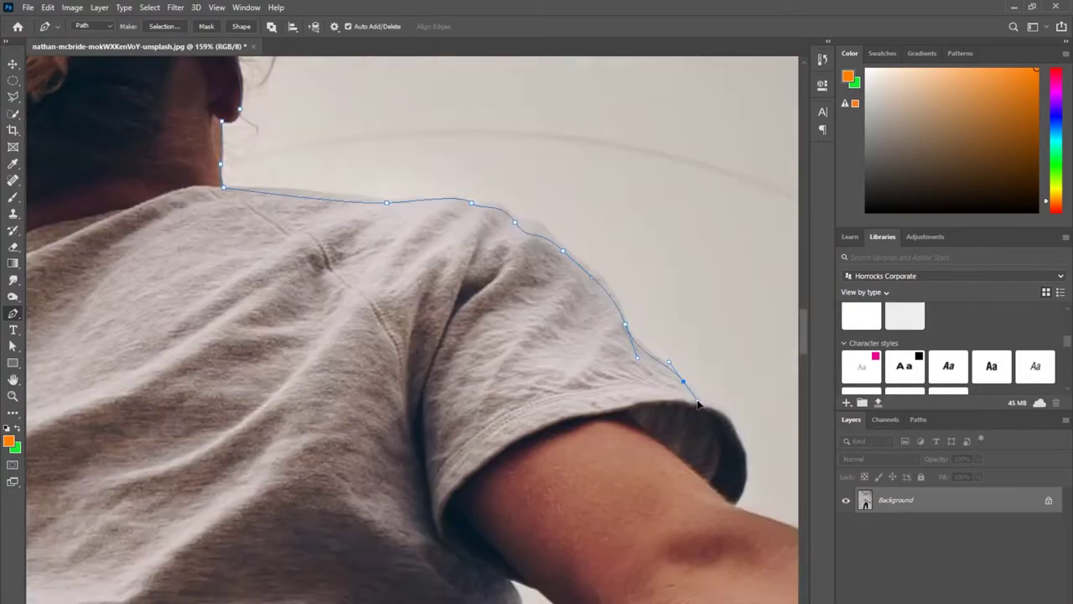
{"action": "left_click", "coordinate": [735, 503]}
{"action": "scroll", "coordinate": [740, 503], "scroll_direction": "down", "scroll_amount": 5}
{"action": "left_click_drag", "start_coordinate": [738, 503], "coordinate": [514, 313]}
{"action": "mouse_move", "coordinate": [585, 348]}
{"action": "left_mouse_down"}
{"action": "mouse_move", "coordinate": [669, 403]}
{"action": "mouse_move", "coordinate": [445, 318]}
{"action": "left_mouse_up"}
{"action": "left_click", "coordinate": [629, 363]}
{"action": "left_click", "coordinate": [685, 361]}
- Trace around the thumb and each finger of the outstretched right hand
{"action": "left_click_drag", "start_coordinate": [640, 385], "coordinate": [619, 388]}
{"action": "left_click", "coordinate": [619, 389]}
{"action": "left_click", "coordinate": [660, 420]}
{"action": "left_click", "coordinate": [708, 469]}
{"action": "left_click", "coordinate": [701, 485]}
{"action": "left_click", "coordinate": [668, 454]}
{"action": "left_click", "coordinate": [636, 438]}
{"action": "left_click", "coordinate": [636, 444]}
{"action": "left_click", "coordinate": [663, 470]}
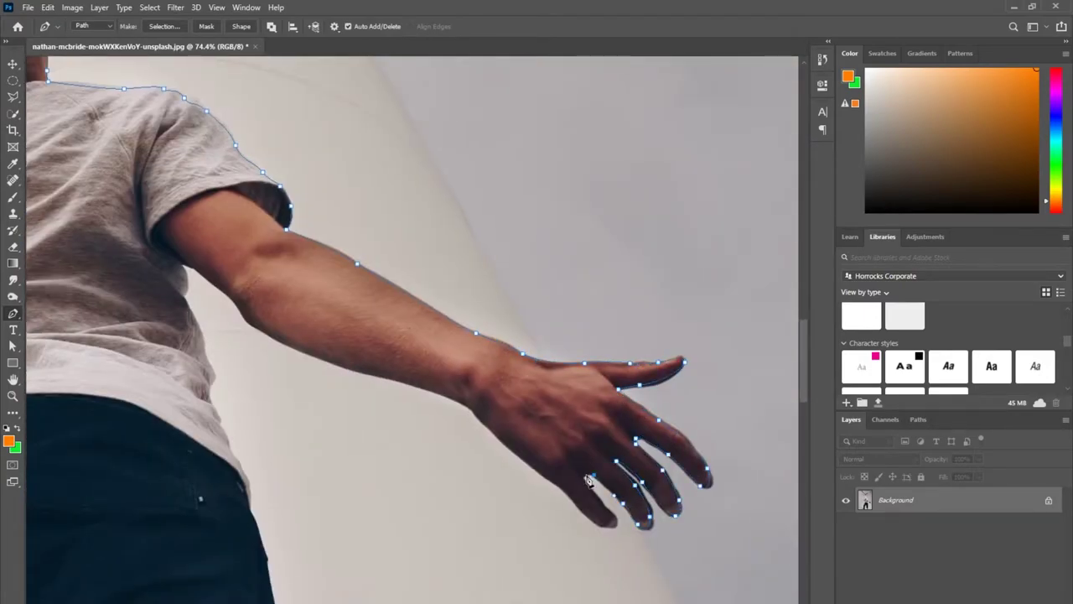
{"action": "left_click", "coordinate": [612, 525]}
- Trace the underside of the right hand and forearm back to the armpit
{"action": "left_click", "coordinate": [563, 490]}
{"action": "left_click", "coordinate": [491, 426]}
{"action": "left_click", "coordinate": [458, 400]}
{"action": "left_click", "coordinate": [329, 360]}
{"action": "left_click", "coordinate": [241, 307]}
{"action": "left_click", "coordinate": [181, 264]}
- Continue the path down the right side of the shirt and trousers to the platform and close the outline
{"action": "scroll", "coordinate": [214, 386], "scroll_direction": "down", "scroll_amount": 5}
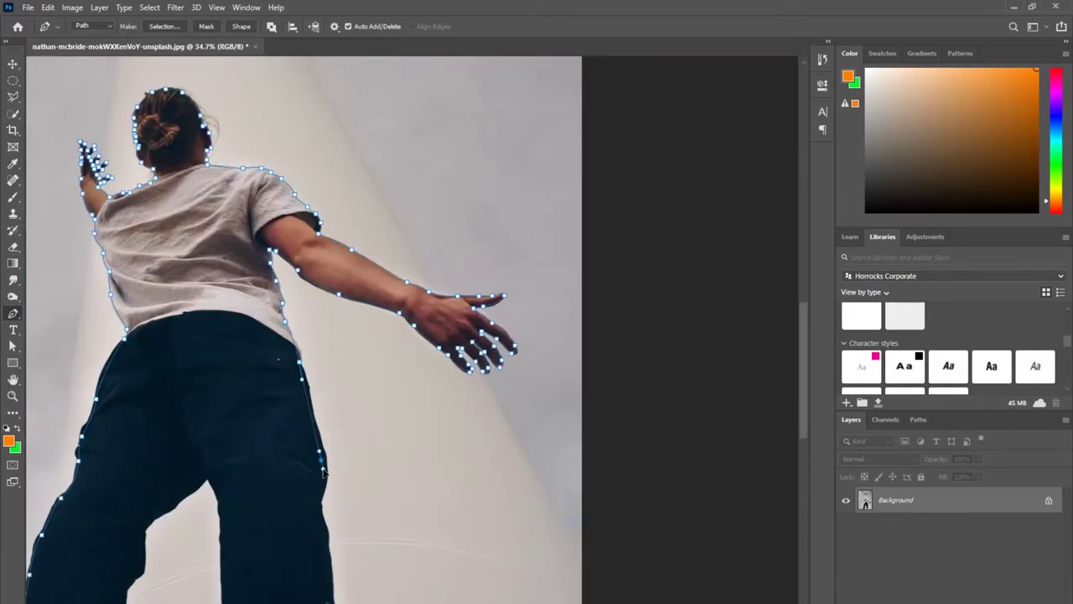
{"action": "left_click_drag", "start_coordinate": [325, 478], "coordinate": [390, 201]}
{"action": "left_click", "coordinate": [400, 424]}
{"action": "left_click", "coordinate": [402, 511]}
{"action": "scroll", "coordinate": [656, 508], "scroll_direction": "down", "scroll_amount": 5}
{"action": "left_click", "coordinate": [248, 582]}
- Copy the outlined person and platform onto a new layer through a path selection and hide the Background layer
{"action": "left_click", "coordinate": [917, 419]}
{"action": "left_click", "coordinate": [847, 445], "text": "ctrl"}
{"action": "left_click", "coordinate": [851, 419]}
{"action": "key", "text": "ctrl+j"}
{"action": "left_click", "coordinate": [845, 526]}
- Trace a closed Pen path around the leftover background between the person's legs and the platform
{"action": "scroll", "coordinate": [407, 539], "scroll_direction": "up", "scroll_amount": 4}
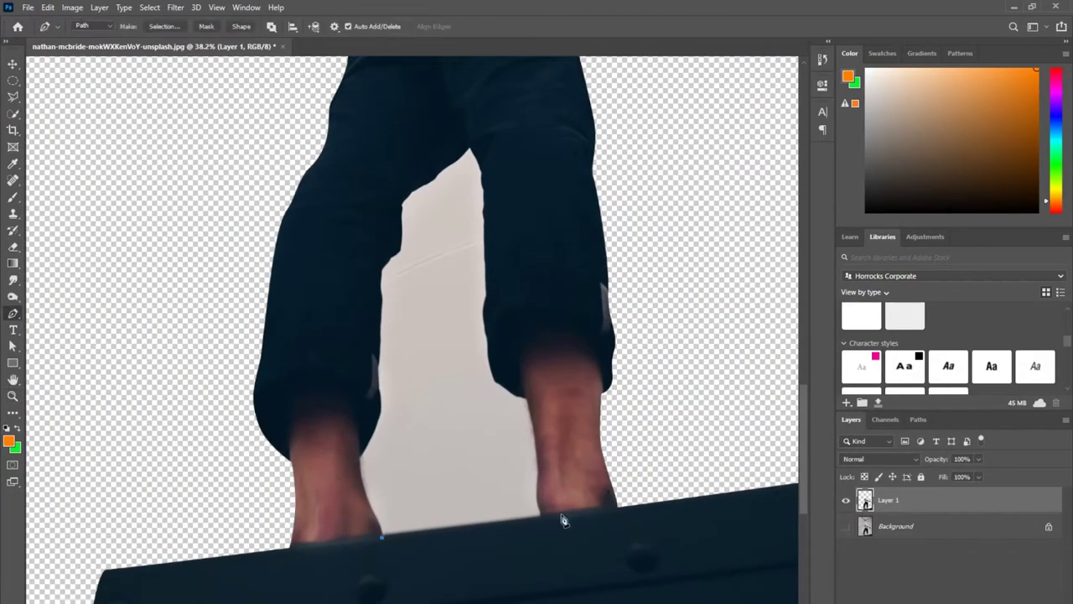
{"action": "left_click", "coordinate": [543, 514]}
{"action": "left_click", "coordinate": [489, 341]}
{"action": "left_click", "coordinate": [486, 298]}
{"action": "left_click", "coordinate": [484, 174]}
{"action": "left_click", "coordinate": [470, 145]}
{"action": "left_click", "coordinate": [438, 172]}
{"action": "left_click", "coordinate": [407, 195]}
{"action": "left_click", "coordinate": [396, 227]}
{"action": "left_click", "coordinate": [381, 273]}
{"action": "left_click", "coordinate": [377, 353]}
{"action": "left_click", "coordinate": [378, 394]}
{"action": "left_click", "coordinate": [377, 403]}
{"action": "left_click", "coordinate": [360, 454]}
{"action": "left_click", "coordinate": [381, 537]}
- Convert the path between the legs into a selection, delete the background inside it and deselect
{"action": "left_click", "coordinate": [917, 419]}
{"action": "key", "text": "ctrl+Return"}
{"action": "key", "text": "Delete"}
{"action": "key", "text": "ctrl+d"}
- Place the sunset sky image, enlarge it to 104.65% and put its layer below the person cutout
{"action": "key", "text": "m"}
{"action": "key", "text": "z"}
{"action": "left_click_drag", "start_coordinate": [612, 414], "coordinate": [461, 412]}
{"action": "key", "text": "v"}
{"action": "left_click", "coordinate": [848, 420]}
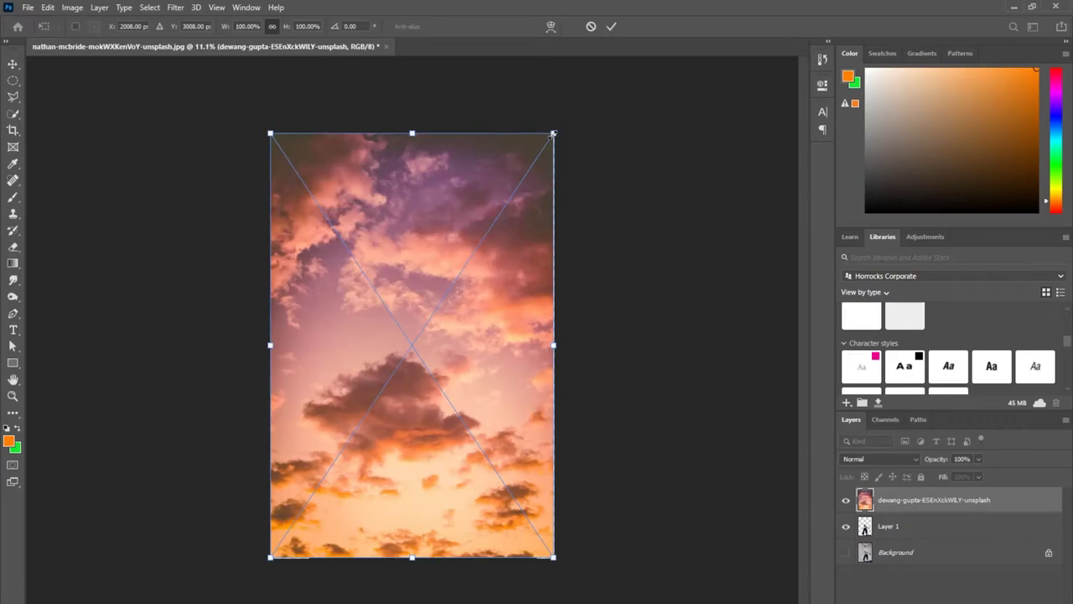
{"action": "left_click_drag", "start_coordinate": [552, 134], "coordinate": [565, 113]}
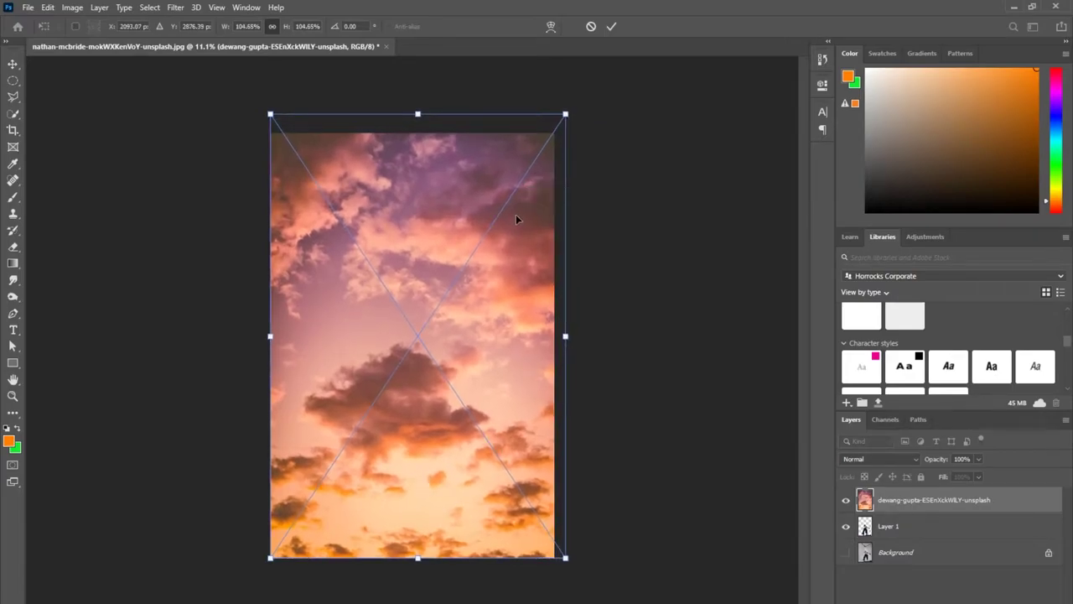
{"action": "key", "text": "Return"}
{"action": "left_click_drag", "start_coordinate": [882, 500], "coordinate": [931, 534]}
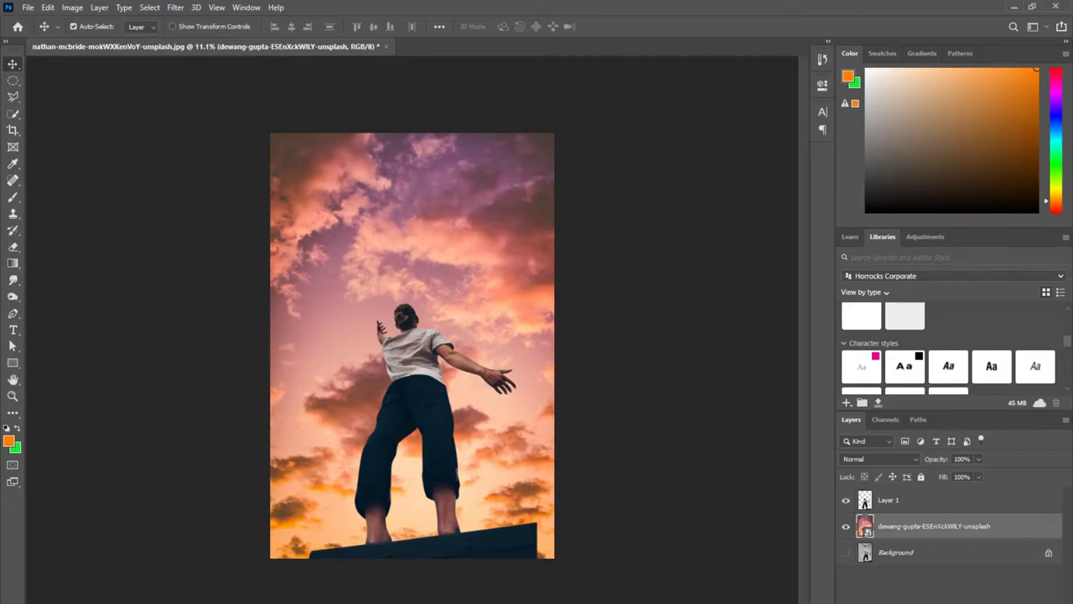
- Scale up and position the placed skyscraper image behind the person so that it fills the canvas width
{"action": "left_click_drag", "start_coordinate": [313, 455], "coordinate": [312, 455]}
{"action": "left_click_drag", "start_coordinate": [556, 440], "coordinate": [744, 566]}
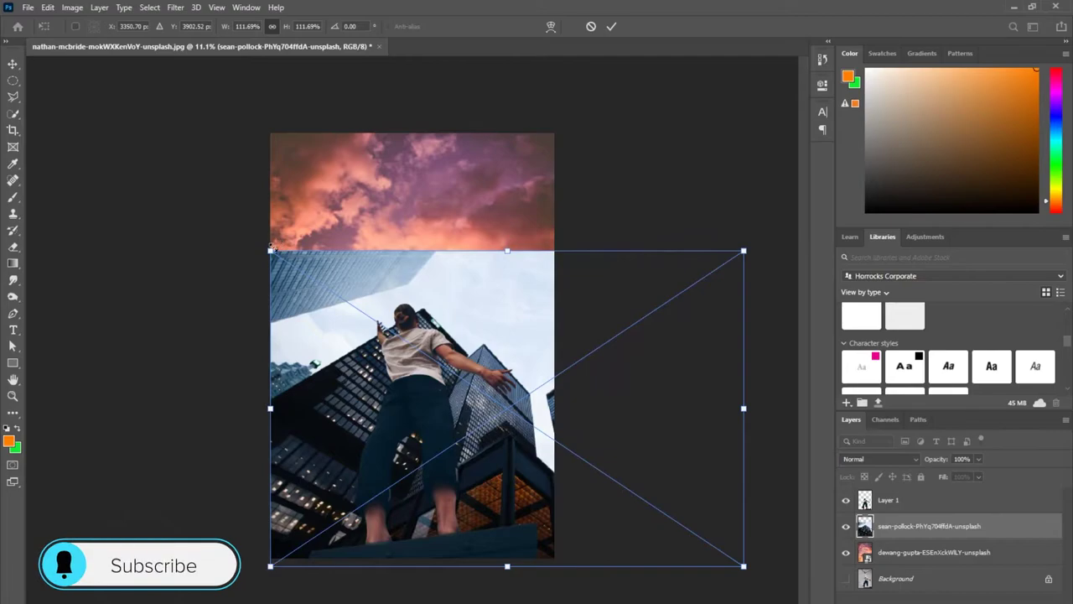
{"action": "left_click_drag", "start_coordinate": [270, 250], "coordinate": [237, 229]}
{"action": "left_click_drag", "start_coordinate": [377, 287], "coordinate": [336, 310]}
{"action": "key", "text": "Return"}
- Trace the skyline of the buildings with the Pen tool and close the path outside the canvas around the sky
{"action": "key", "text": "z"}
{"action": "left_click_drag", "start_coordinate": [270, 324], "coordinate": [283, 322]}
{"action": "key", "text": "p"}
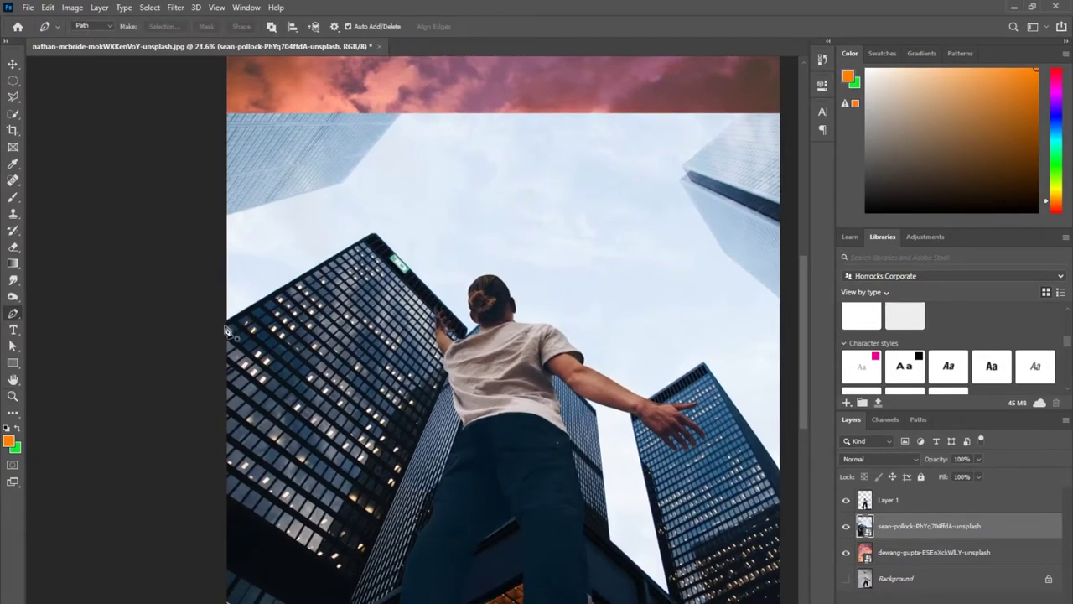
{"action": "left_click", "coordinate": [225, 322]}
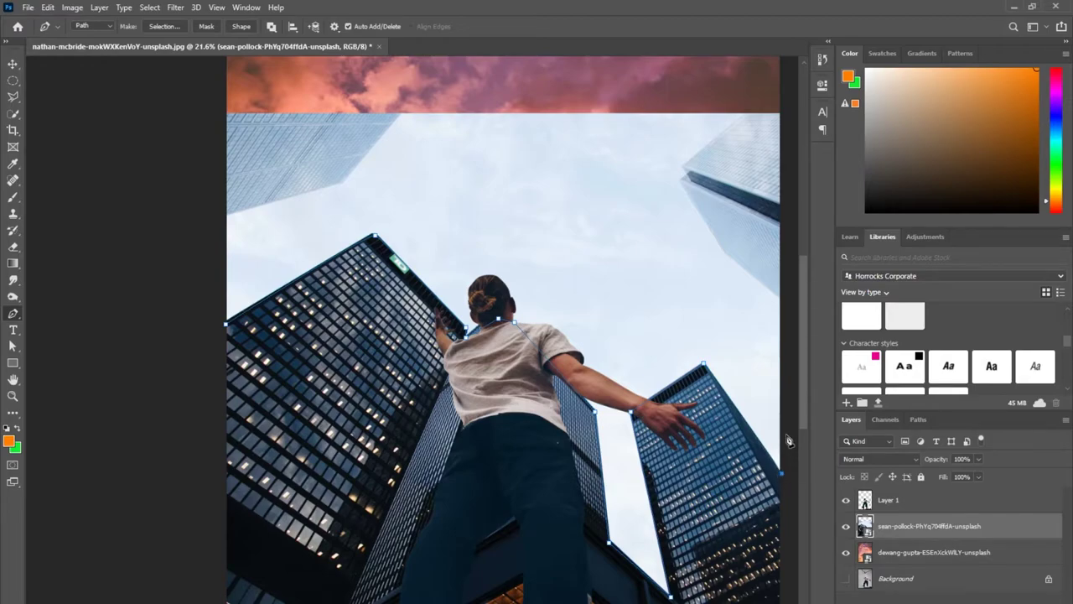
{"action": "key", "text": "ctrl+0"}
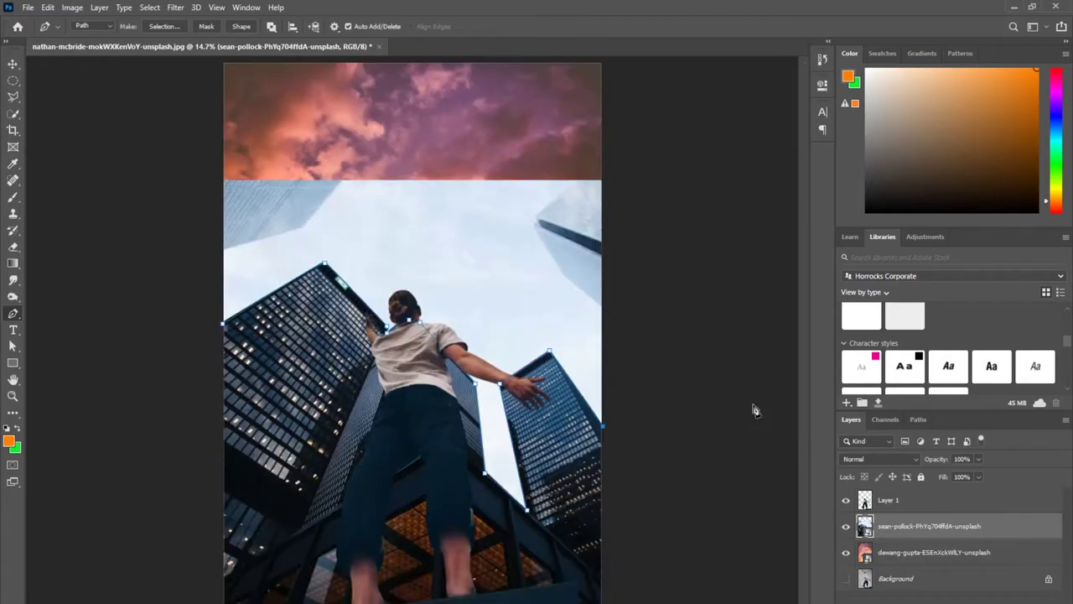
{"action": "left_click_drag", "start_coordinate": [614, 125], "coordinate": [444, 123]}
{"action": "left_click_drag", "start_coordinate": [155, 123], "coordinate": [169, 229]}
{"action": "left_click", "coordinate": [223, 328]}
- Load the skyline path as a selection, rasterize the building image and delete its sky, leaving nothing selected
{"action": "left_click", "coordinate": [918, 420]}
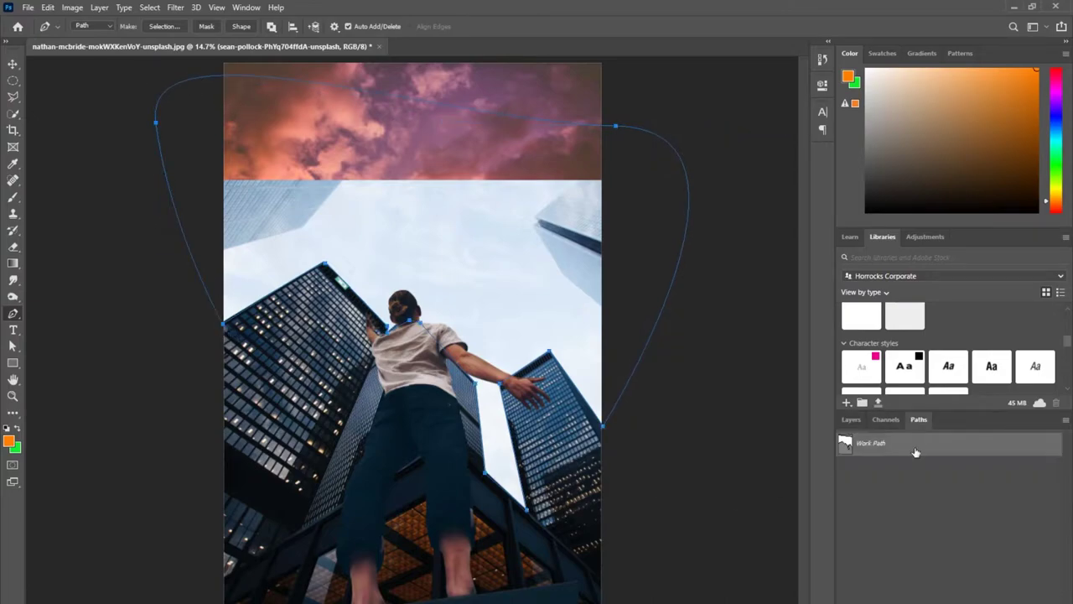
{"action": "left_click", "coordinate": [846, 443], "text": "ctrl"}
{"action": "key", "text": "Delete"}
{"action": "left_click", "coordinate": [511, 245]}
{"action": "key", "text": "e"}
{"action": "left_click", "coordinate": [519, 244]}
{"action": "left_click", "coordinate": [513, 251]}
{"action": "key", "text": "Delete"}
{"action": "key", "text": "m"}
{"action": "key", "text": "ctrl+d"}
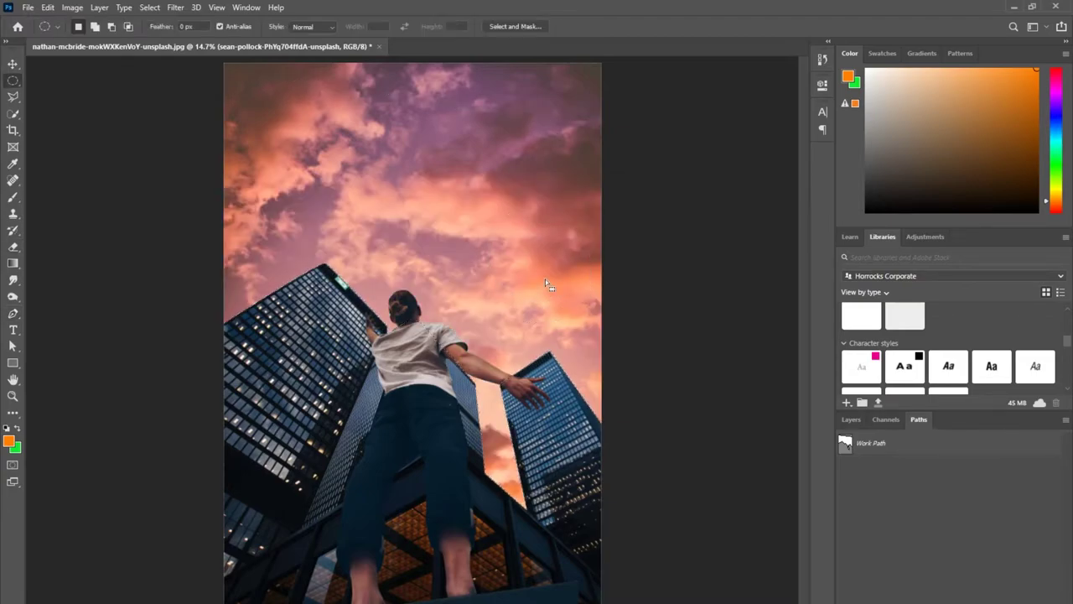
- Crop a strip of sky off the top of the canvas
{"action": "key", "text": "z"}
{"action": "left_click_drag", "start_coordinate": [461, 346], "coordinate": [444, 344]}
{"action": "key", "text": "v"}
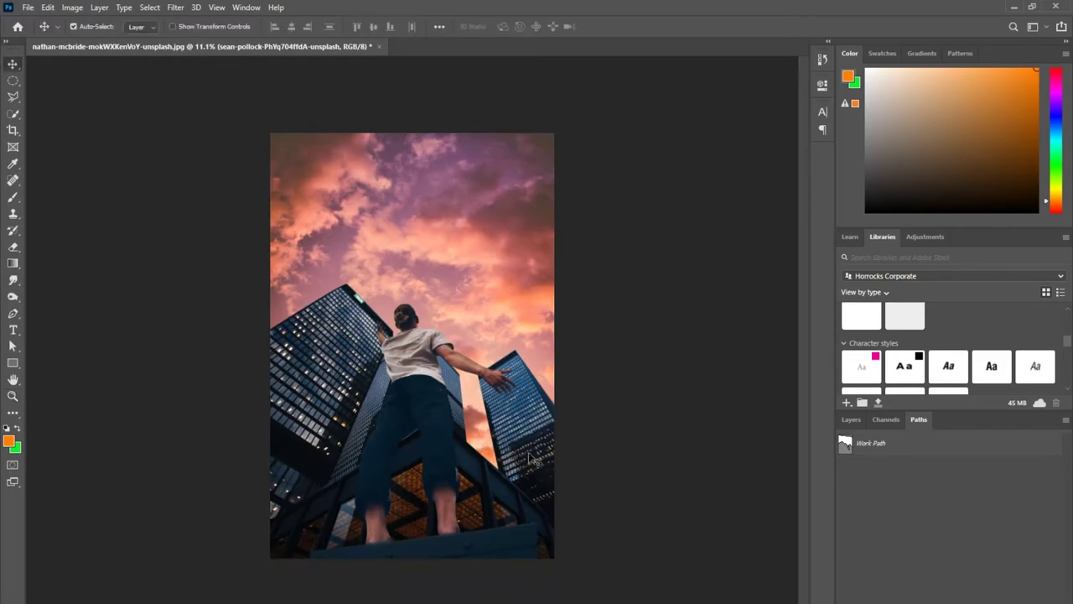
{"action": "left_click", "coordinate": [447, 245]}
{"action": "key", "text": "c"}
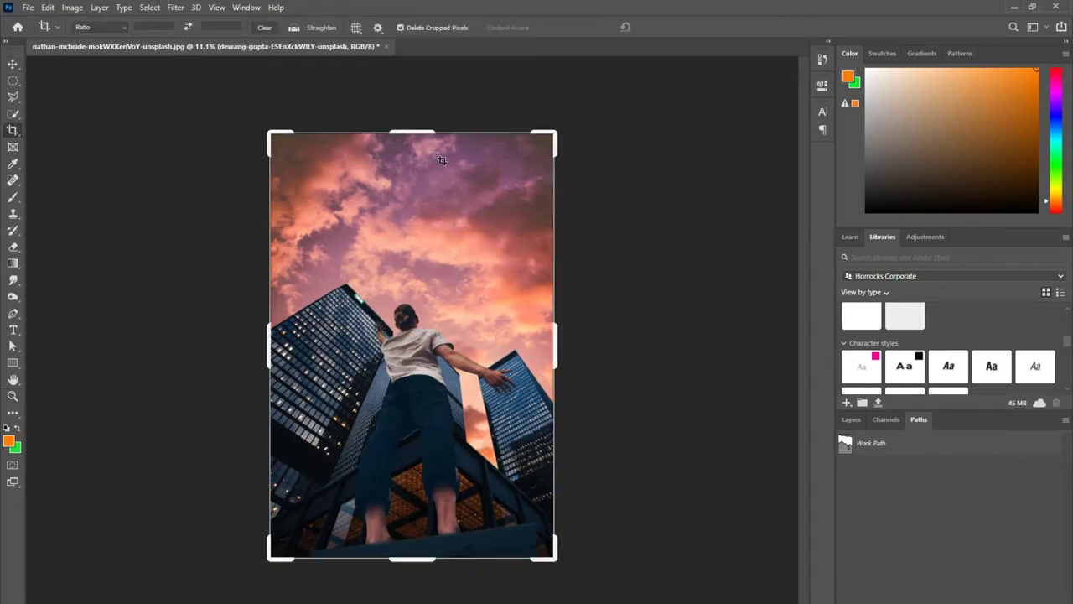
{"action": "left_click_drag", "start_coordinate": [412, 128], "coordinate": [408, 156]}
{"action": "key", "text": "Return"}
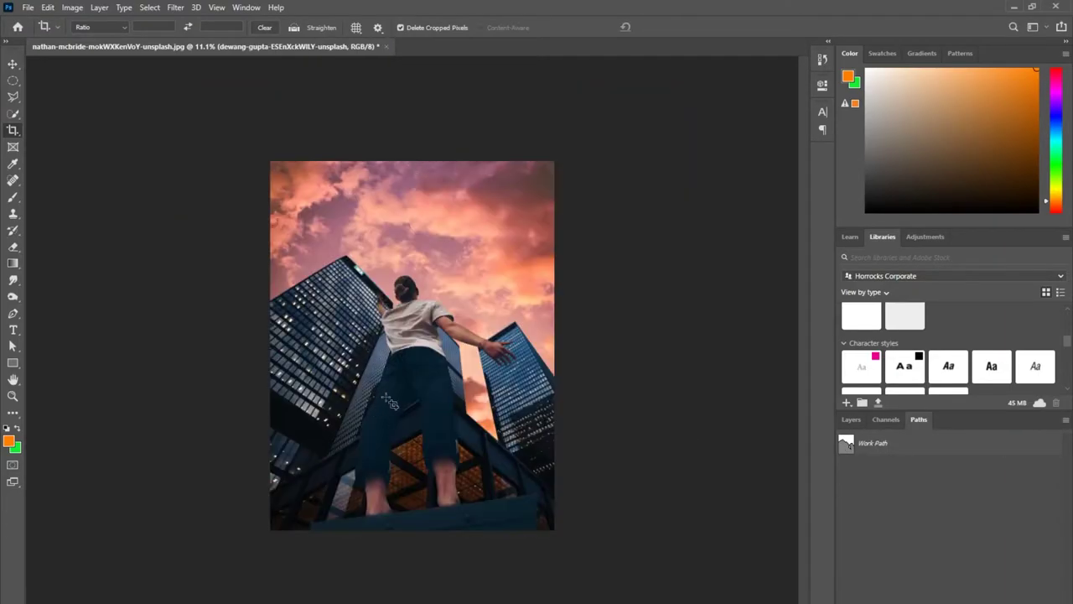
- Position the meteor in the sky above the outstretched arm and place a duplicate of it over the left tower
{"action": "key", "text": "v"}
{"action": "left_click_drag", "start_coordinate": [587, 296], "coordinate": [475, 244]}
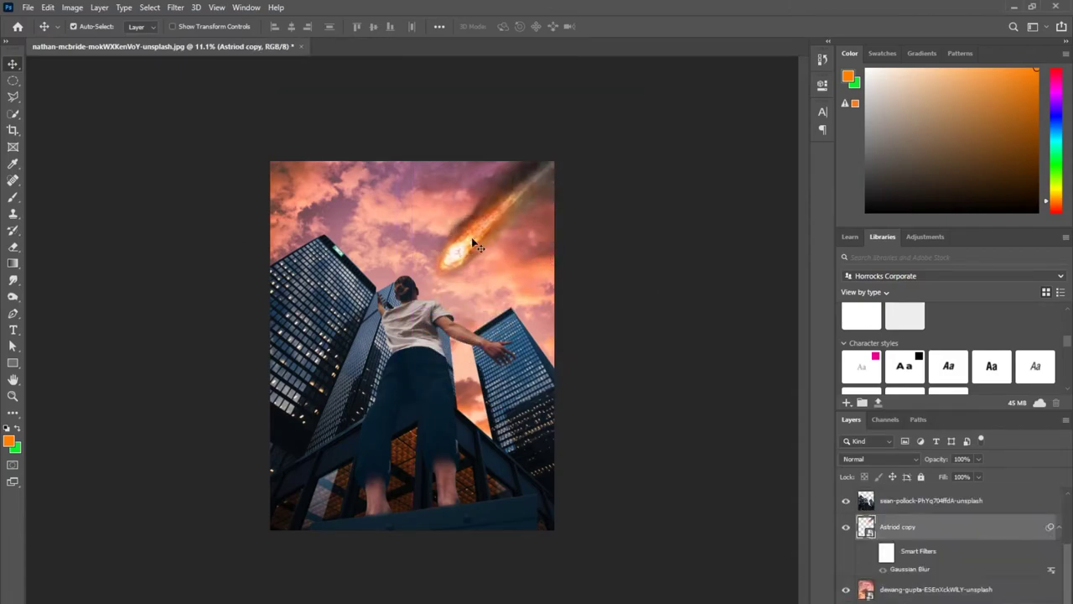
{"action": "key", "text": "ctrl+j"}
{"action": "left_click_drag", "start_coordinate": [475, 234], "coordinate": [363, 229]}
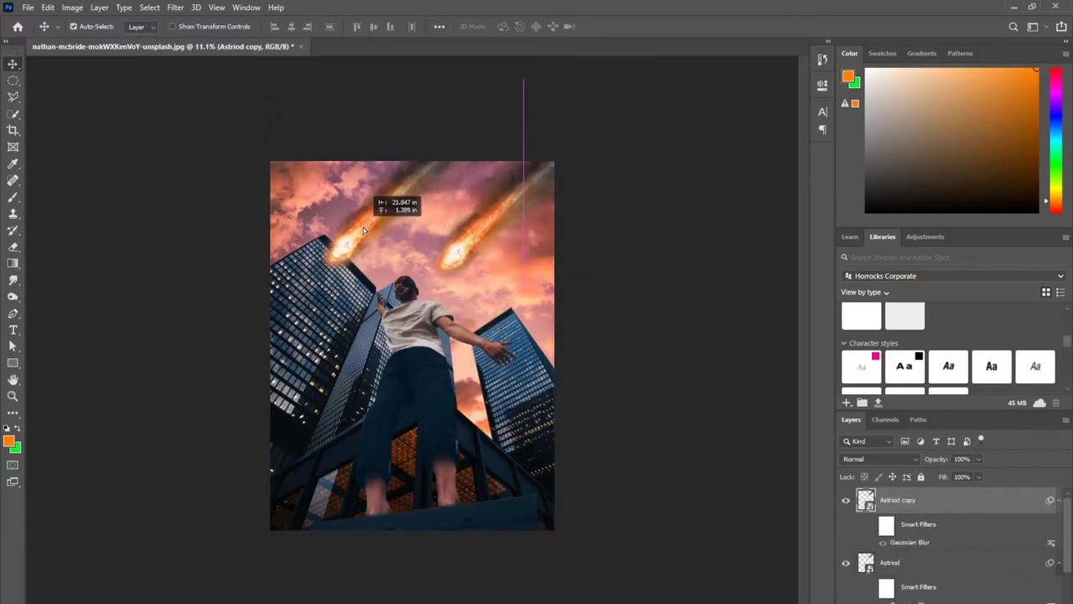
- Scale down the duplicated meteor and position it at the top of the left tower
{"action": "key", "text": "ctrl+t"}
{"action": "left_click", "coordinate": [487, 283]}
{"action": "left_click_drag", "start_coordinate": [509, 296], "coordinate": [462, 248]}
{"action": "left_click_drag", "start_coordinate": [337, 188], "coordinate": [351, 239]}
{"action": "key", "text": "Return"}
- Duplicate the meteor again, make this copy smaller and position it by the right tower near the outstretched hand
{"action": "key", "text": "ctrl+j"}
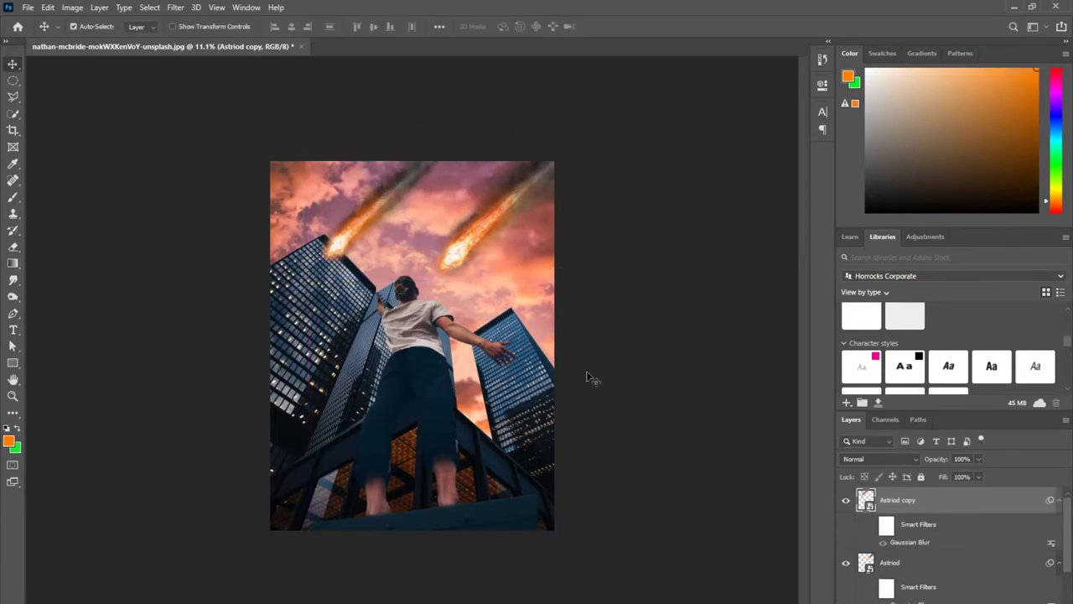
{"action": "key", "text": "ctrl+t"}
{"action": "key", "text": "Return"}
{"action": "left_click_drag", "start_coordinate": [312, 111], "coordinate": [360, 172]}
{"action": "left_click_drag", "start_coordinate": [401, 231], "coordinate": [538, 324]}
{"action": "key", "text": "Return"}
- Move the three meteor layers below the person and buildings layers, directly above the sky layer
{"action": "left_click", "coordinate": [937, 565], "text": "shift"}
{"action": "left_click", "coordinate": [937, 562]}
{"action": "scroll", "coordinate": [929, 563], "scroll_direction": "down", "scroll_amount": 3}
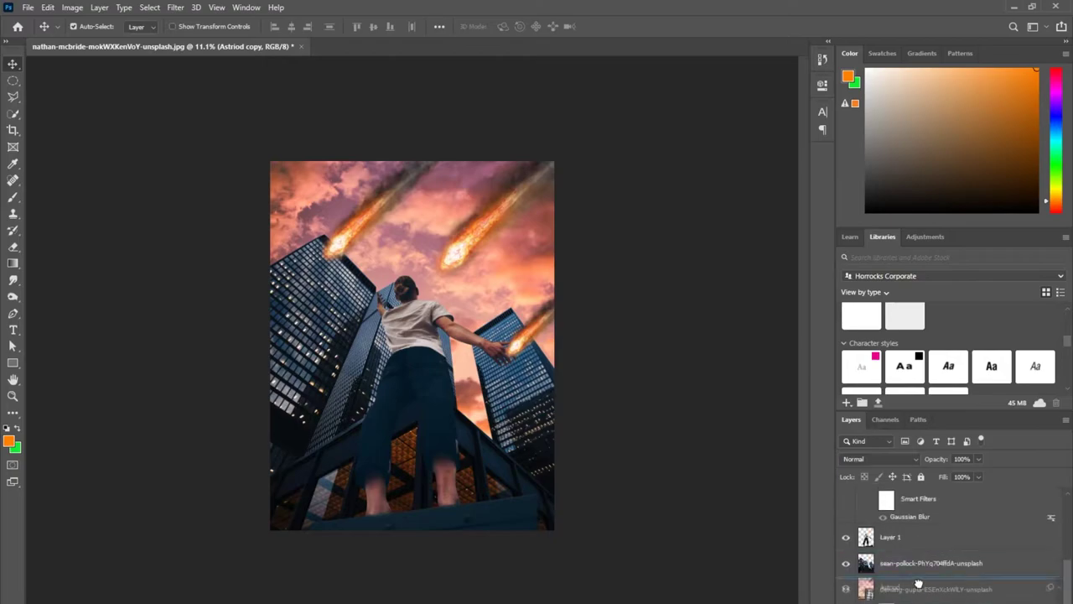
{"action": "scroll", "coordinate": [920, 570], "scroll_direction": "up", "scroll_amount": 2}
{"action": "left_click", "coordinate": [922, 563]}
{"action": "left_click", "coordinate": [922, 502]}
{"action": "scroll", "coordinate": [923, 536], "scroll_direction": "up", "scroll_amount": 1}
{"action": "left_click", "coordinate": [901, 500]}
{"action": "left_click_drag", "start_coordinate": [911, 412], "coordinate": [911, 210]}
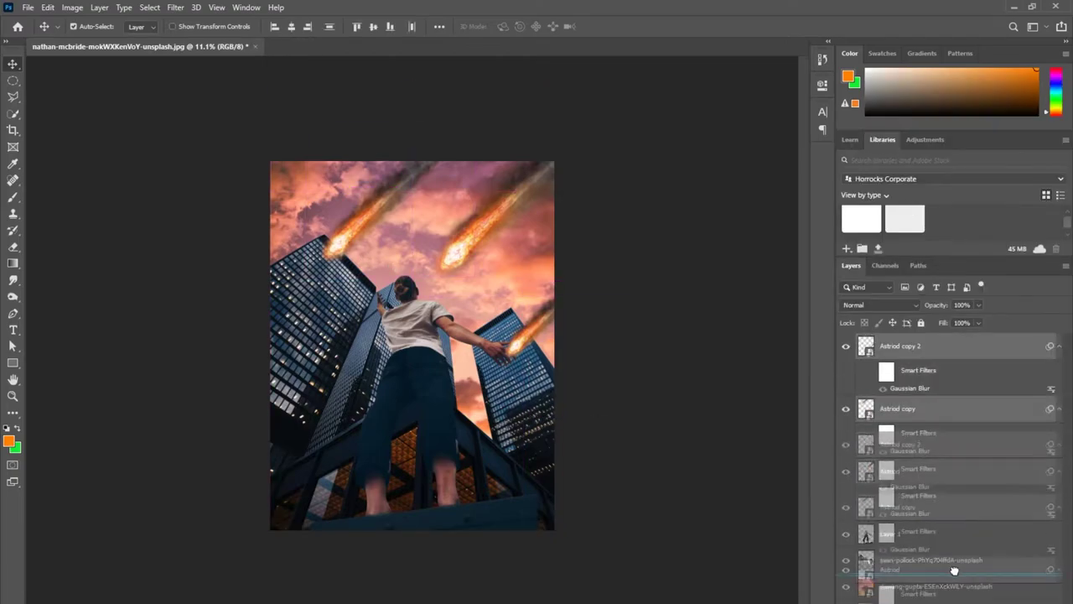
{"action": "left_click_drag", "start_coordinate": [954, 572], "coordinate": [954, 574]}
- Apply a Gaussian Blur to the sky layer
{"action": "left_click", "coordinate": [936, 585]}
{"action": "left_click", "coordinate": [175, 8]}
{"action": "mouse_move", "coordinate": [203, 147]}
{"action": "left_click", "coordinate": [359, 194]}
{"action": "key", "text": "Return"}
- Reposition the three meteors in the sky around the towers, moving the left one outward over the left tower
{"action": "left_click", "coordinate": [483, 244]}
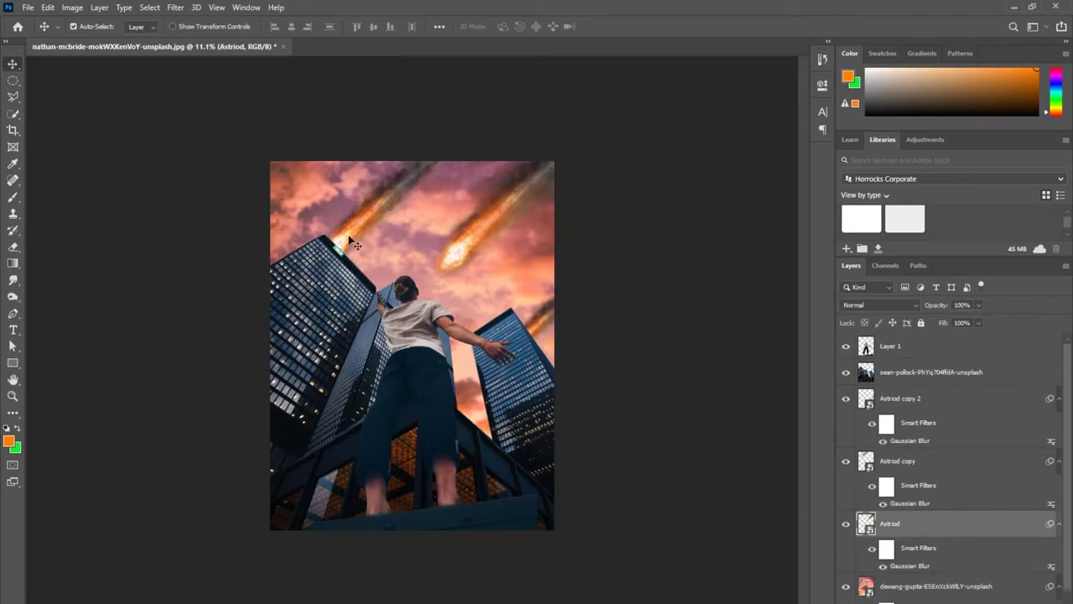
{"action": "left_click_drag", "start_coordinate": [454, 246], "coordinate": [447, 253]}
{"action": "left_click_drag", "start_coordinate": [359, 236], "coordinate": [286, 282]}
{"action": "left_click_drag", "start_coordinate": [538, 321], "coordinate": [539, 331]}
- Scale down the left meteor and place it above the left tower, nudging the large meteor slightly up and right
{"action": "left_click", "coordinate": [346, 202]}
{"action": "key", "text": "ctrl+t"}
{"action": "key", "text": "Return"}
{"action": "left_click_drag", "start_coordinate": [271, 127], "coordinate": [319, 183]}
{"action": "left_click_drag", "start_coordinate": [369, 256], "coordinate": [365, 206]}
{"action": "key", "text": "Return"}
{"action": "left_click_drag", "start_coordinate": [459, 243], "coordinate": [472, 236]}
{"action": "left_click_drag", "start_coordinate": [350, 222], "coordinate": [300, 216]}
- Darken the sky layer with Brightness/Contrast, setting brightness to -69 and contrast to 20
{"action": "left_click", "coordinate": [491, 282]}
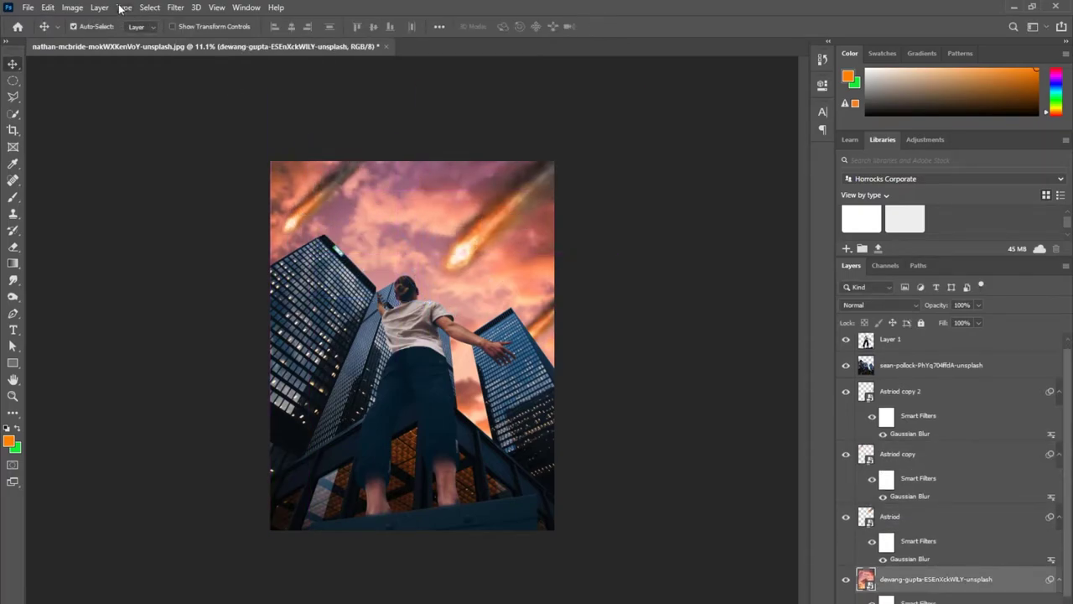
{"action": "left_click", "coordinate": [72, 7]}
{"action": "mouse_move", "coordinate": [95, 39]}
{"action": "left_click", "coordinate": [241, 38]}
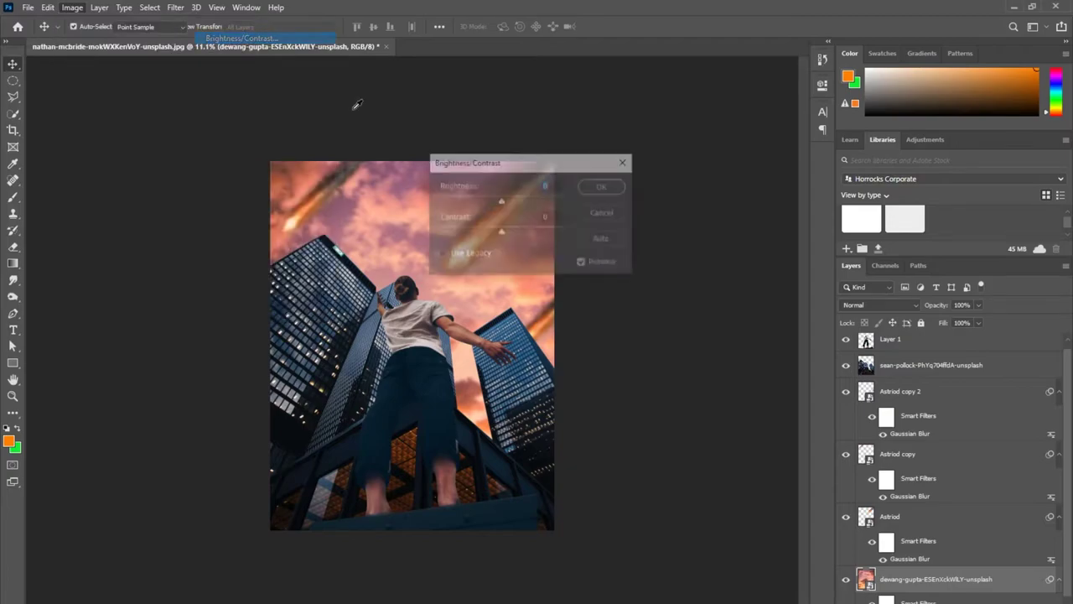
{"action": "left_click_drag", "start_coordinate": [500, 203], "coordinate": [473, 204]}
{"action": "left_click_drag", "start_coordinate": [503, 168], "coordinate": [642, 123]}
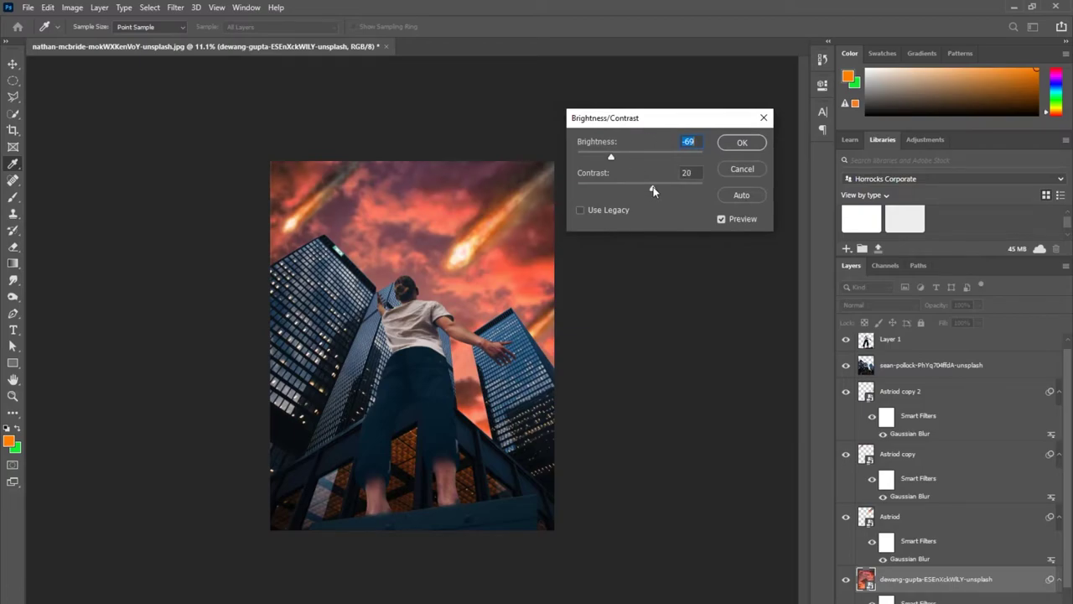
{"action": "left_click", "coordinate": [739, 142]}
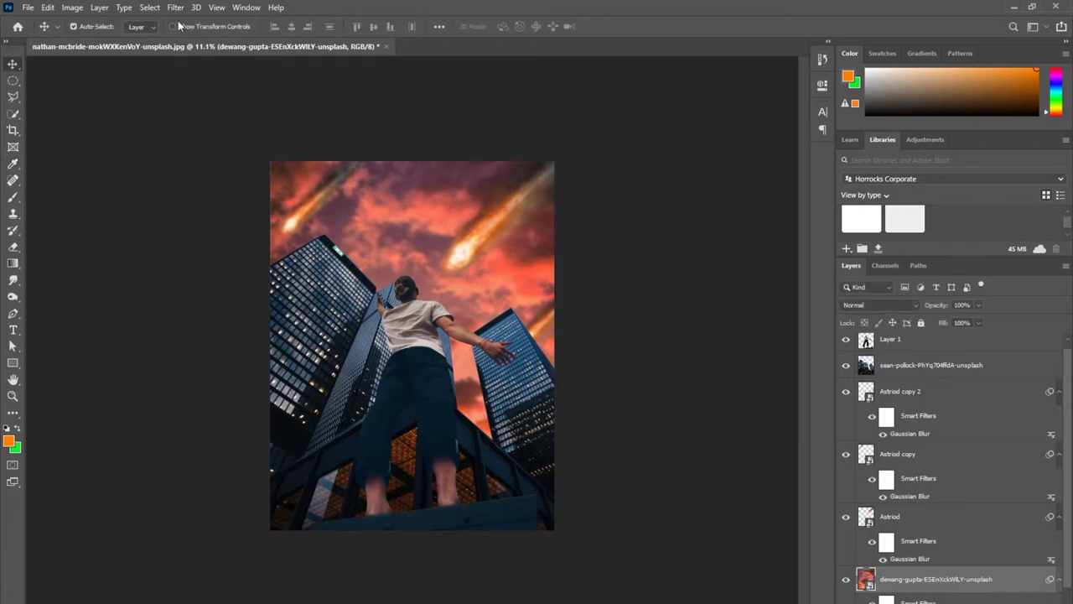
- Fine-tune the sky layer's red and green source channels in the Channel Mixer's Red output
{"action": "left_click", "coordinate": [81, 10]}
{"action": "mouse_move", "coordinate": [173, 39]}
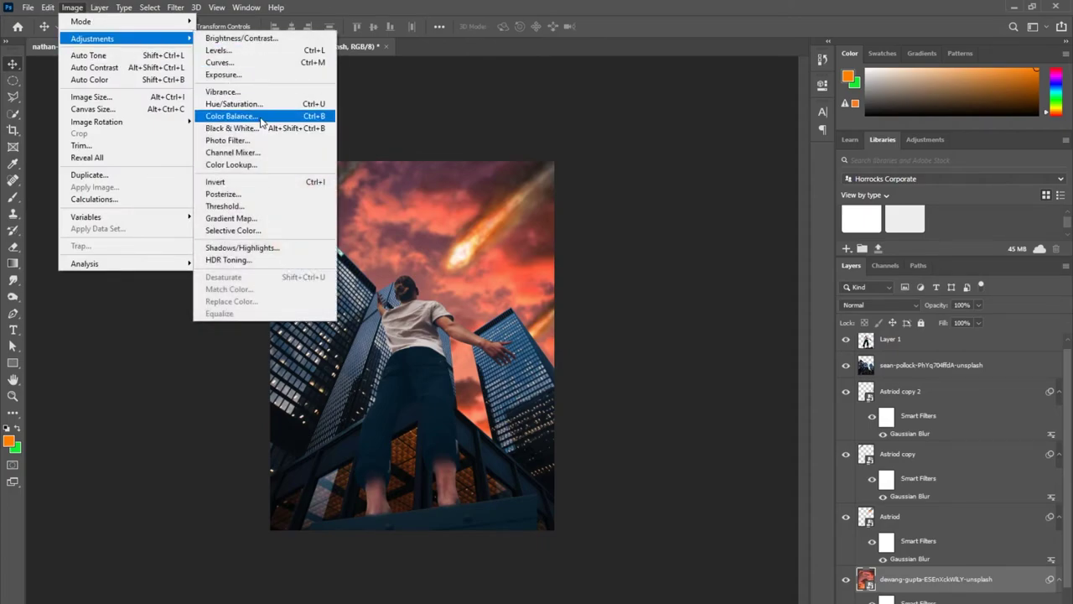
{"action": "left_click", "coordinate": [243, 151]}
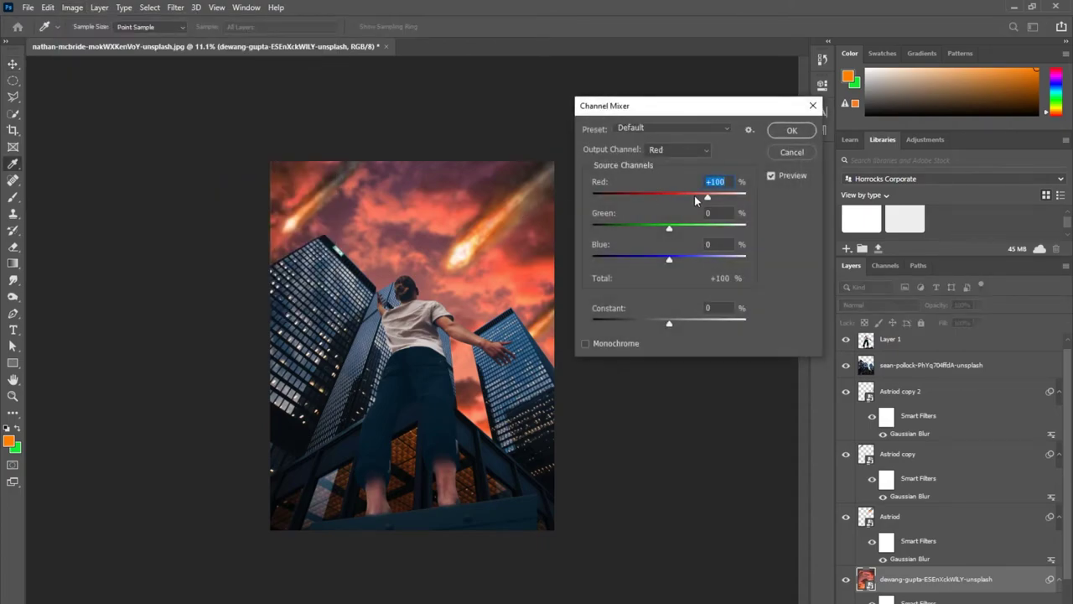
{"action": "left_click_drag", "start_coordinate": [694, 195], "coordinate": [707, 197]}
{"action": "mouse_move", "coordinate": [669, 227]}
{"action": "left_mouse_down"}
{"action": "mouse_move", "coordinate": [683, 229]}
{"action": "mouse_move", "coordinate": [674, 228]}
{"action": "left_mouse_up"}
{"action": "left_click", "coordinate": [783, 131]}
- Warm the buildings layer with Channel Mixer, raising the red source strongly and slightly lowering the blue
{"action": "left_click", "coordinate": [993, 374]}
{"action": "left_click", "coordinate": [72, 8]}
{"action": "mouse_move", "coordinate": [84, 39]}
{"action": "left_click", "coordinate": [247, 151]}
{"action": "left_click_drag", "start_coordinate": [634, 197], "coordinate": [660, 197]}
{"action": "left_click_drag", "start_coordinate": [598, 228], "coordinate": [600, 228]}
{"action": "mouse_move", "coordinate": [598, 260]}
{"action": "left_mouse_down"}
{"action": "mouse_move", "coordinate": [610, 259]}
{"action": "mouse_move", "coordinate": [591, 259]}
{"action": "left_mouse_up"}
{"action": "left_click_drag", "start_coordinate": [659, 197], "coordinate": [665, 197]}
{"action": "left_click", "coordinate": [721, 130]}
- Darken the buildings layer and raise its contrast slightly with Brightness/Contrast
{"action": "left_click", "coordinate": [72, 8]}
{"action": "mouse_move", "coordinate": [83, 39]}
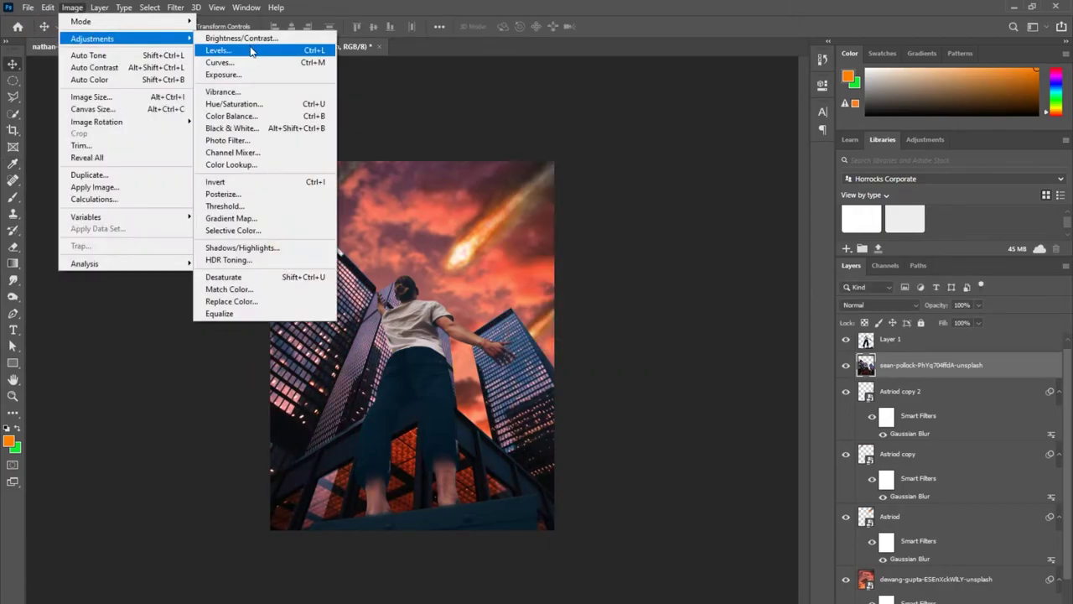
{"action": "left_click", "coordinate": [247, 39]}
{"action": "left_click_drag", "start_coordinate": [589, 179], "coordinate": [561, 178]}
{"action": "mouse_move", "coordinate": [590, 210]}
{"action": "left_mouse_down"}
{"action": "mouse_move", "coordinate": [573, 179]}
{"action": "mouse_move", "coordinate": [600, 209]}
{"action": "left_mouse_up"}
{"action": "left_click", "coordinate": [691, 164]}
- Set the person layer's brightness to -47 and contrast to 17
{"action": "left_click", "coordinate": [956, 340]}
{"action": "left_click", "coordinate": [72, 7]}
{"action": "left_click", "coordinate": [223, 39]}
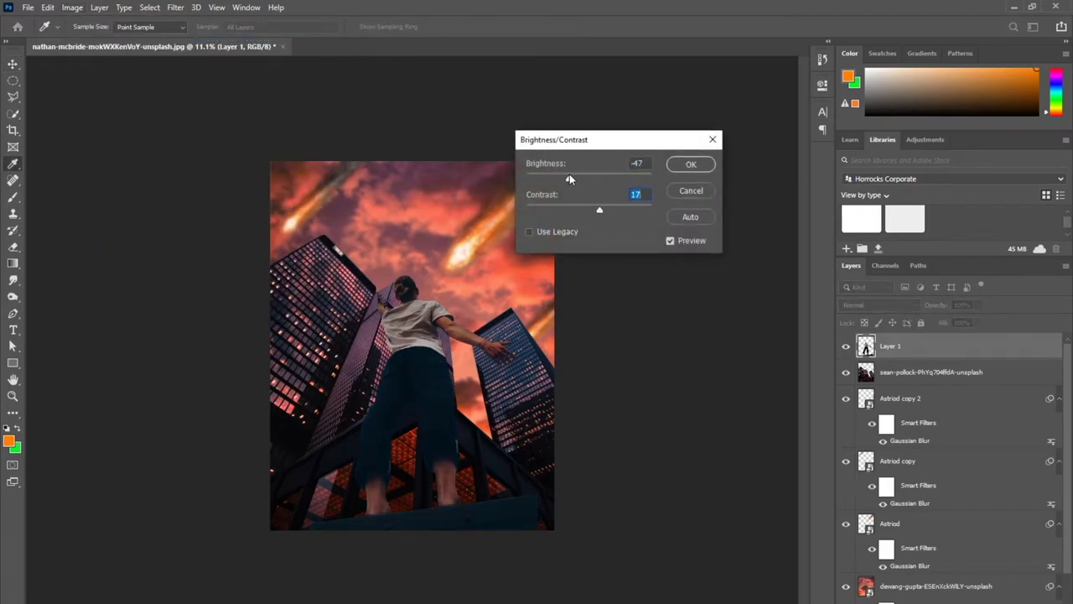
{"action": "left_click", "coordinate": [691, 164]}
- Give the person layer a warmer, reddish tint by raising red in Channel Mixer
{"action": "left_click", "coordinate": [72, 7]}
{"action": "left_click", "coordinate": [252, 145]}
{"action": "mouse_move", "coordinate": [663, 197]}
{"action": "left_mouse_down"}
{"action": "mouse_move", "coordinate": [631, 194]}
{"action": "mouse_move", "coordinate": [646, 198]}
{"action": "left_mouse_up"}
{"action": "key", "text": "Return"}
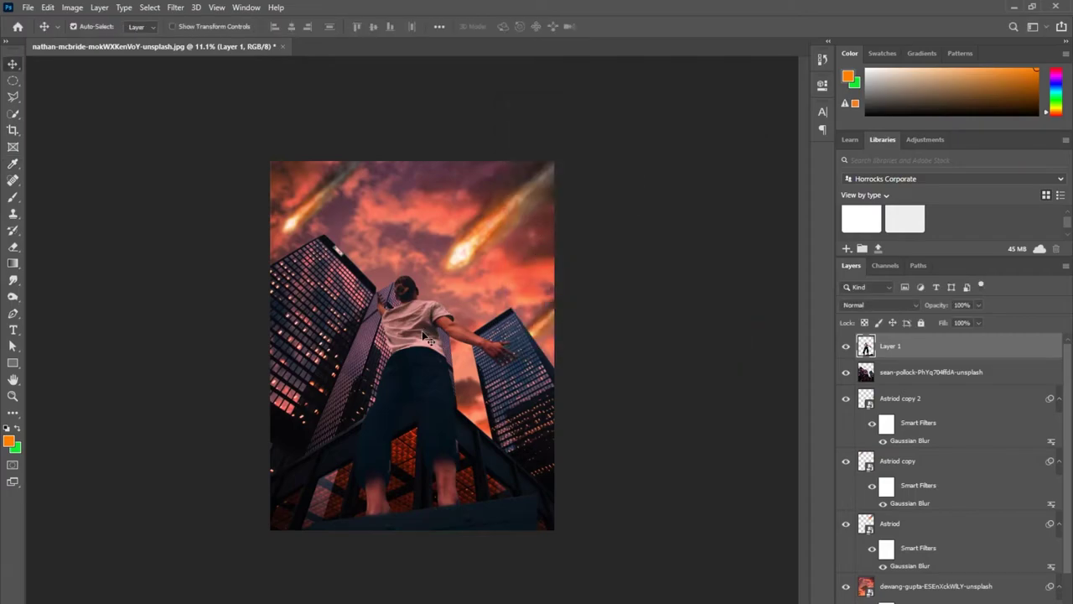
- Move the person and platform slightly to the right in the composition
{"action": "mouse_move", "coordinate": [426, 338]}
{"action": "left_mouse_down"}
{"action": "mouse_move", "coordinate": [443, 340]}
{"action": "mouse_move", "coordinate": [424, 339]}
{"action": "left_mouse_up"}
{"action": "key", "text": "z"}
{"action": "key", "text": "v"}
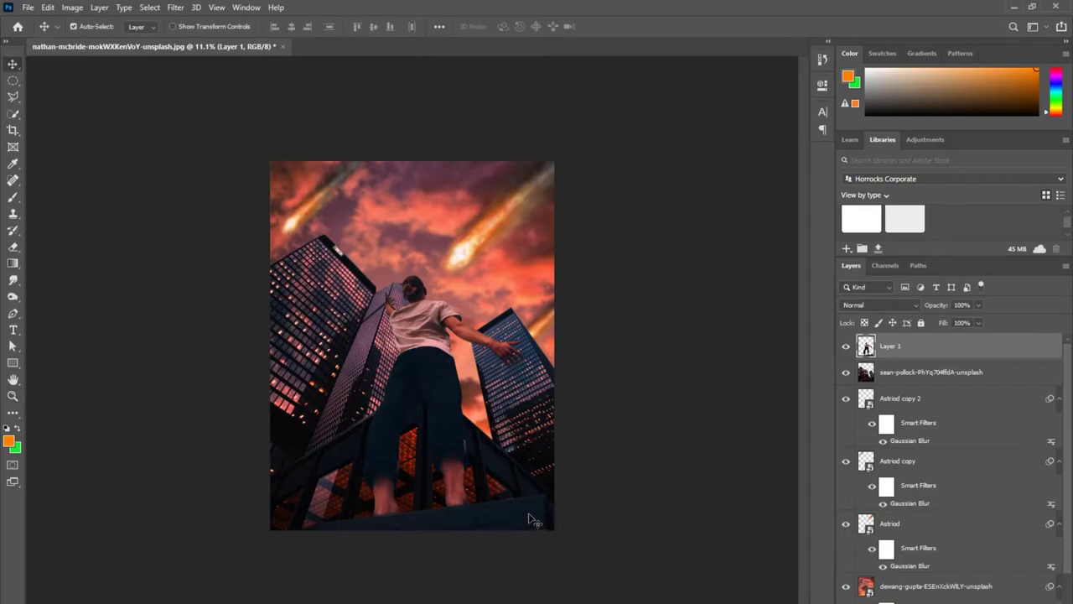
- Extend the platform to the canvas's right edge with the Clone Stamp, sampling the existing platform surface
{"action": "key", "text": "s"}
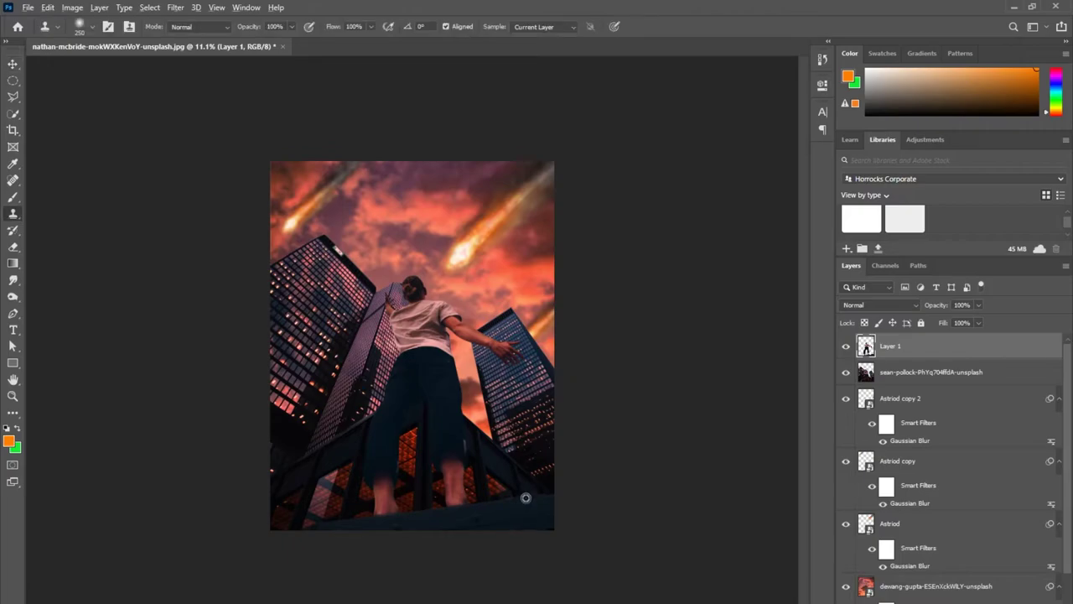
{"action": "left_click", "coordinate": [526, 498], "text": "alt"}
{"action": "mouse_move", "coordinate": [561, 498]}
{"action": "left_mouse_down"}
{"action": "mouse_move", "coordinate": [549, 494]}
{"action": "mouse_move", "coordinate": [566, 503]}
{"action": "mouse_move", "coordinate": [644, 486]}
{"action": "left_mouse_up"}
{"action": "key", "text": "z"}
{"action": "key", "text": "s"}
{"action": "left_click", "coordinate": [589, 490], "text": "alt"}
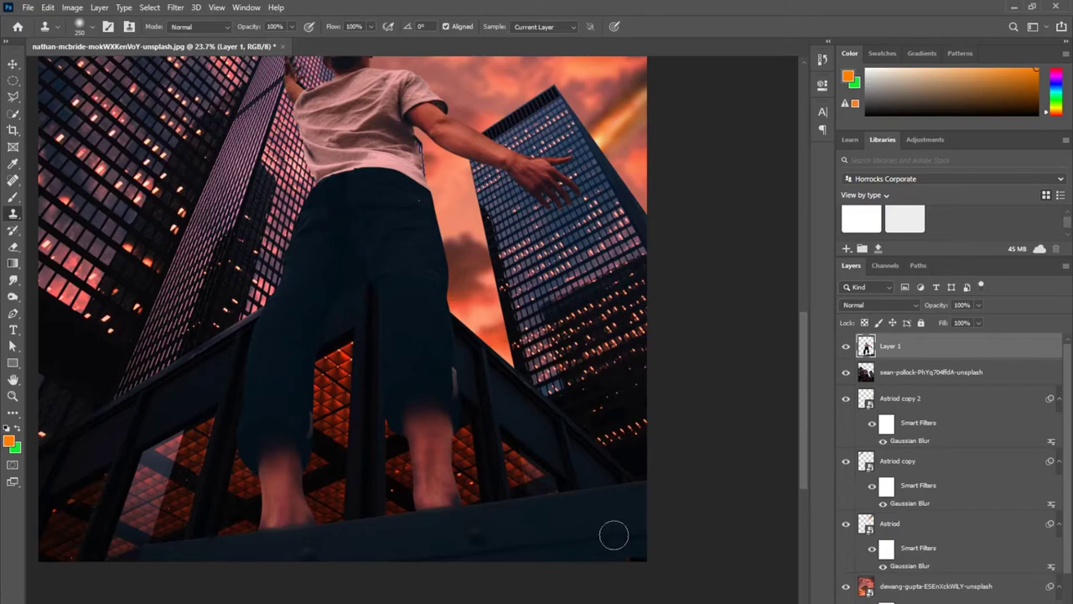
{"action": "mouse_move", "coordinate": [614, 535]}
{"action": "left_mouse_down"}
{"action": "mouse_move", "coordinate": [649, 523]}
{"action": "mouse_move", "coordinate": [634, 531]}
{"action": "left_mouse_up"}
{"action": "left_click", "coordinate": [597, 509], "text": "alt"}
{"action": "key", "text": "z"}
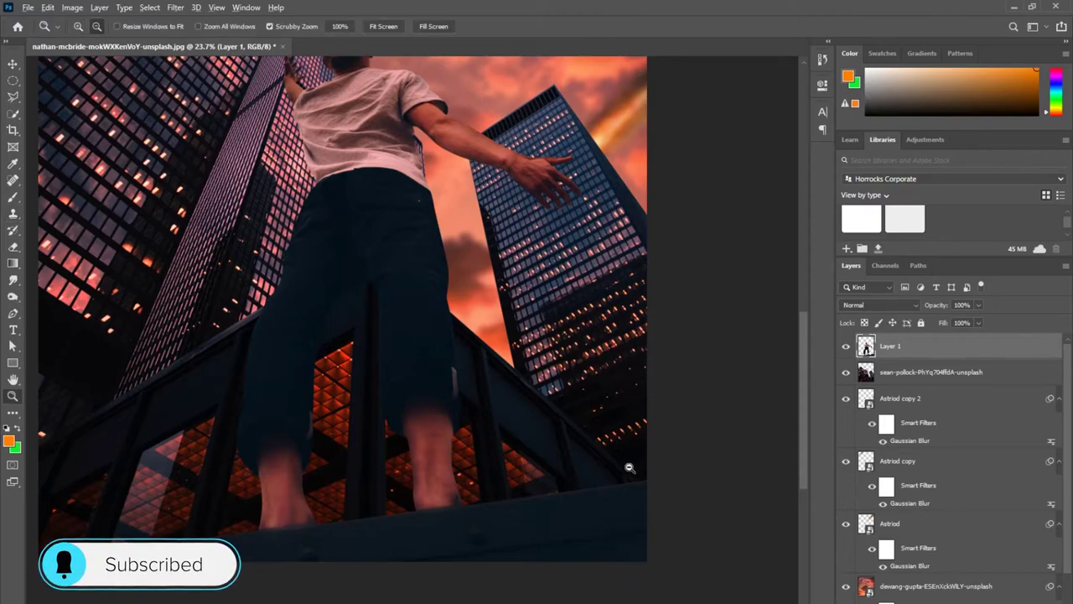
- Clone the platform surface across the lower-left corner of the canvas to complete its left end
{"action": "scroll", "coordinate": [628, 467], "scroll_direction": "down", "scroll_amount": 4}
{"action": "scroll", "coordinate": [277, 600], "scroll_direction": "up", "scroll_amount": 2}
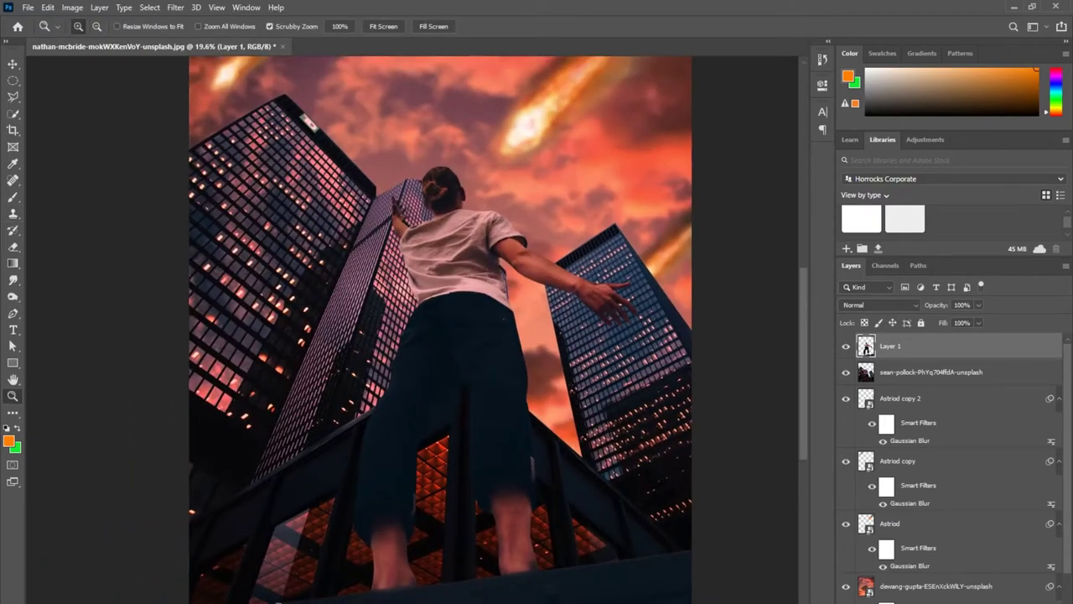
{"action": "left_click_drag", "start_coordinate": [279, 601], "coordinate": [372, 472]}
{"action": "left_click", "coordinate": [371, 472]}
{"action": "key", "text": "s"}
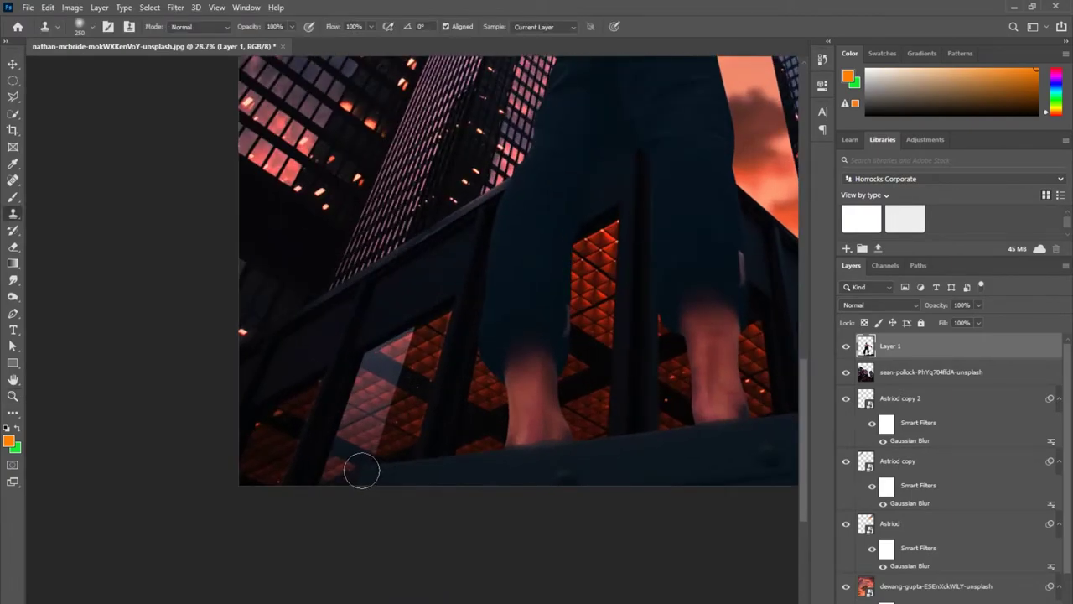
{"action": "mouse_move", "coordinate": [360, 467]}
{"action": "left_mouse_down"}
{"action": "mouse_move", "coordinate": [346, 489]}
{"action": "mouse_move", "coordinate": [345, 478]}
{"action": "mouse_move", "coordinate": [329, 483]}
{"action": "mouse_move", "coordinate": [337, 475]}
{"action": "mouse_move", "coordinate": [226, 488]}
{"action": "left_mouse_up"}
{"action": "key", "text": "z"}
{"action": "left_click", "coordinate": [488, 447], "text": "alt"}
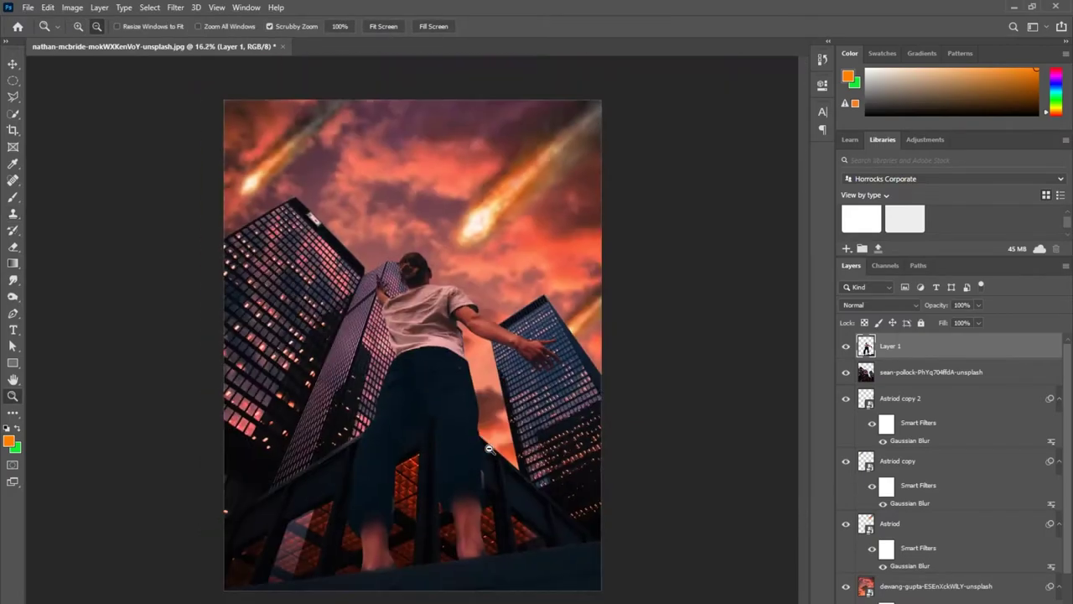
{"action": "left_click", "coordinate": [488, 449], "text": "alt"}
{"action": "left_click", "coordinate": [487, 450], "text": "alt"}
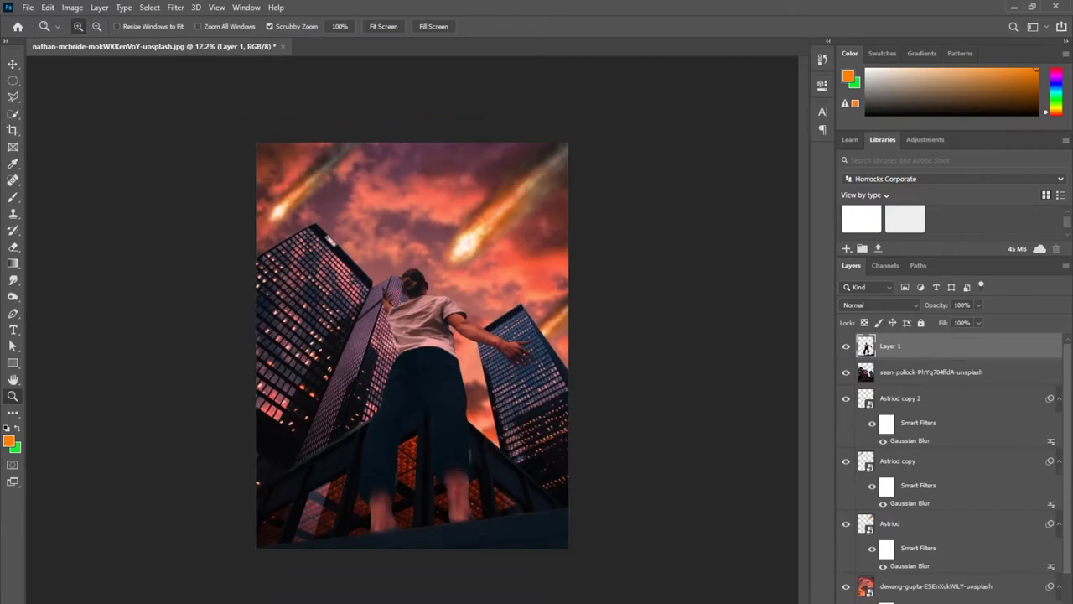
- Add a new layer above the person and make white (ffffff) the brush's foreground colour
{"action": "key", "text": "ctrl+shift+alt+n"}
{"action": "key", "text": "b"}
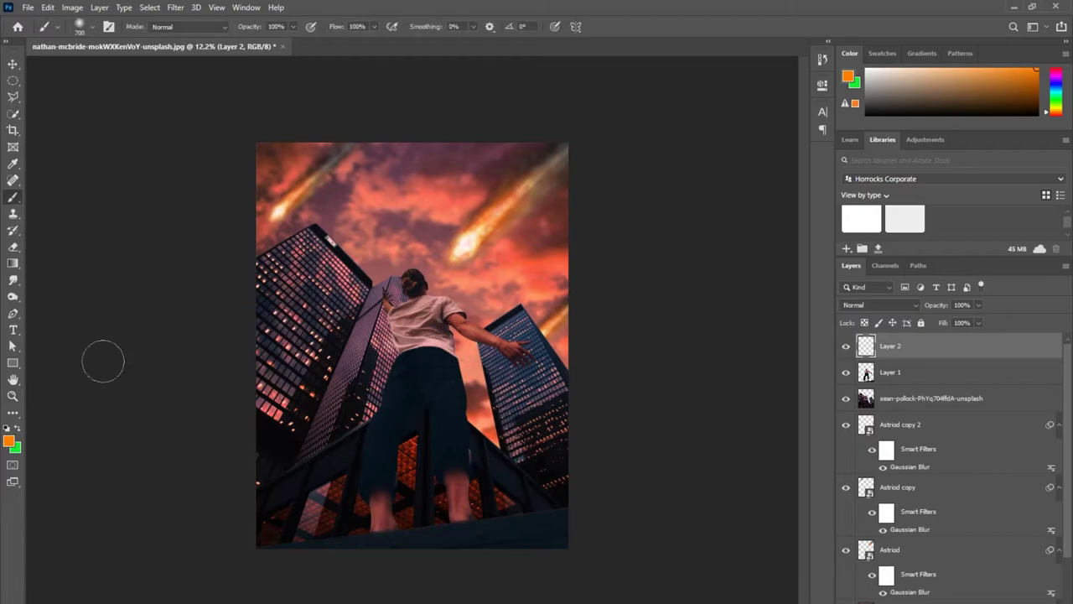
{"action": "left_click", "coordinate": [15, 450]}
{"action": "type", "text": "ffffff"}
{"action": "left_click", "coordinate": [962, 282]}
{"action": "left_click", "coordinate": [15, 450]}
{"action": "left_click", "coordinate": [981, 284]}
{"action": "left_click", "coordinate": [16, 430]}
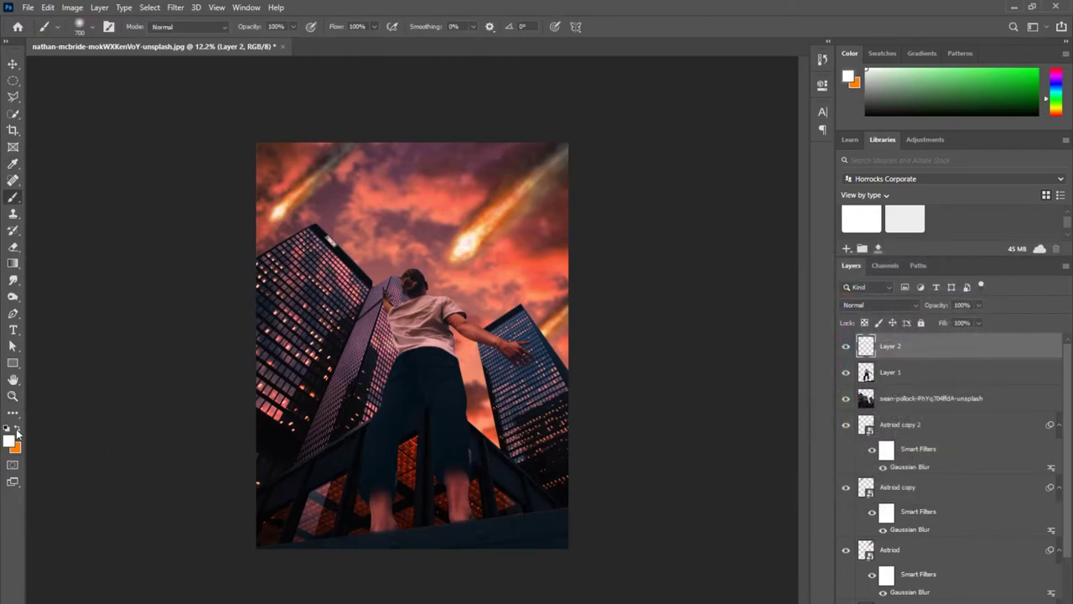
- Draw a white triangle of straight strokes around the person's upper body with a 29 px Soft Round brush
{"action": "left_click", "coordinate": [91, 28]}
{"action": "left_click", "coordinate": [78, 67]}
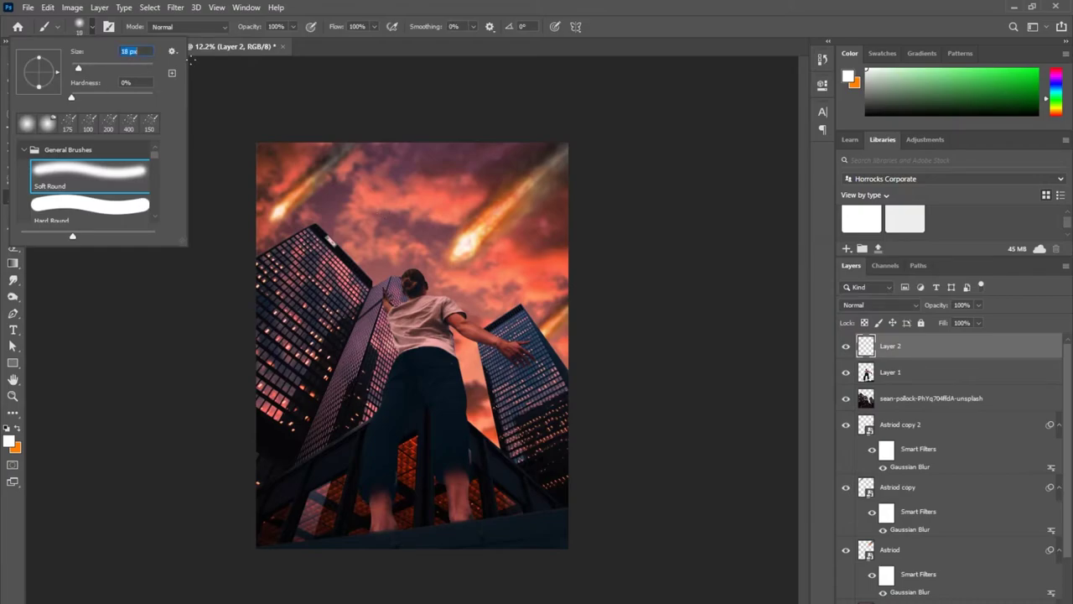
{"action": "type", "text": "29"}
{"action": "key", "text": "Return"}
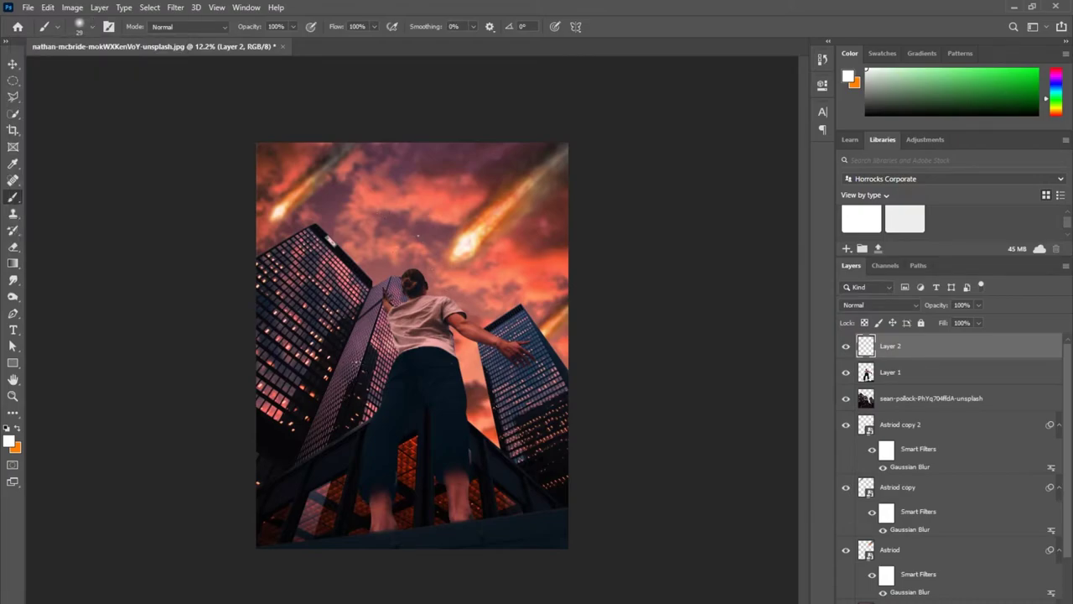
{"action": "left_click", "coordinate": [356, 365], "text": "shift"}
{"action": "left_click", "coordinate": [483, 363], "text": "shift"}
{"action": "left_click", "coordinate": [418, 236], "text": "shift"}
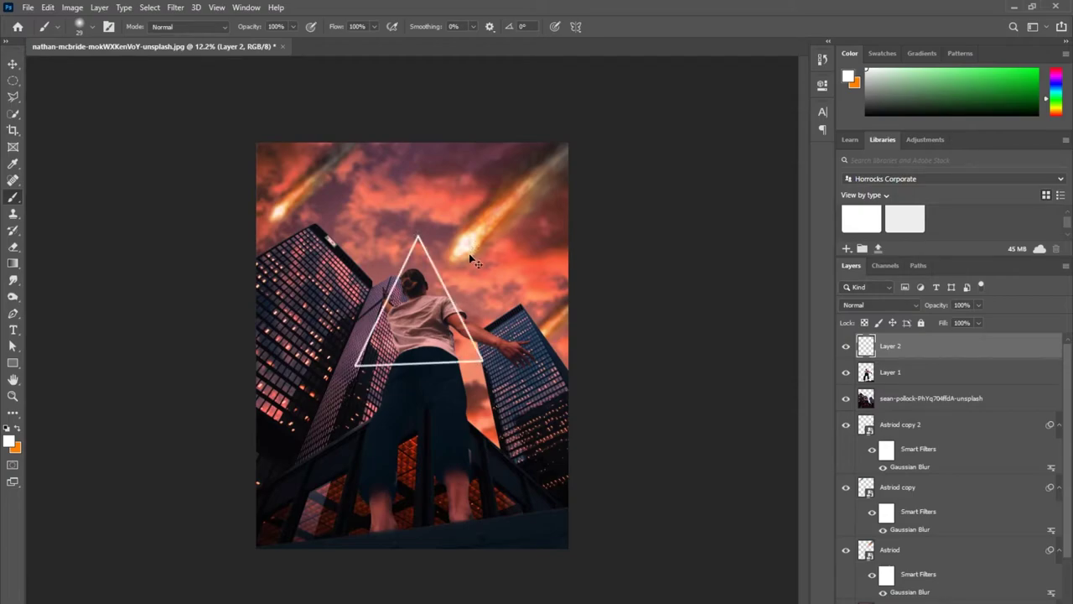
- Transform the triangle slightly so that its bottom edge is level
{"action": "key", "text": "ctrl+t"}
{"action": "left_click_drag", "start_coordinate": [484, 368], "coordinate": [488, 377]}
{"action": "key", "text": "Return"}
{"action": "key", "text": "b"}
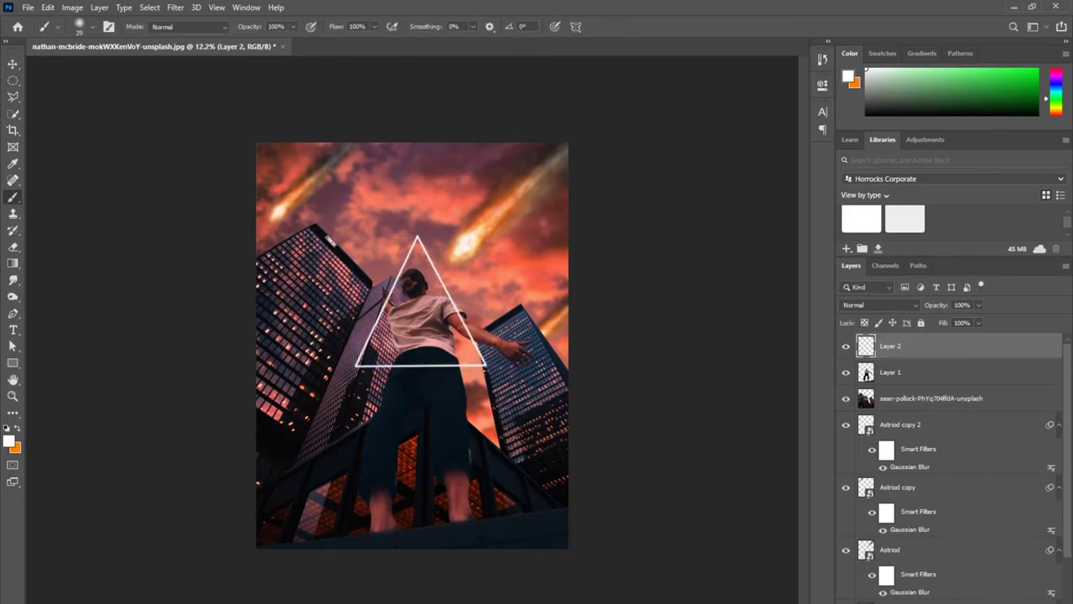
- Blur the triangle into a soft glow using Gaussian Blur with a radius of about 25 pixels
{"action": "left_click", "coordinate": [176, 7]}
{"action": "mouse_move", "coordinate": [218, 146]}
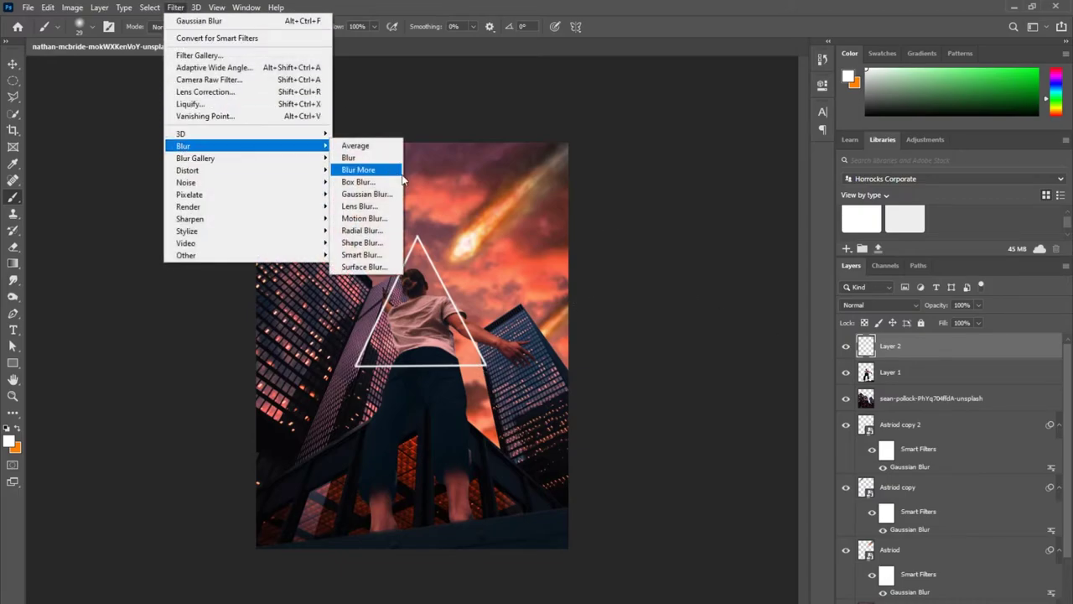
{"action": "left_click", "coordinate": [388, 199]}
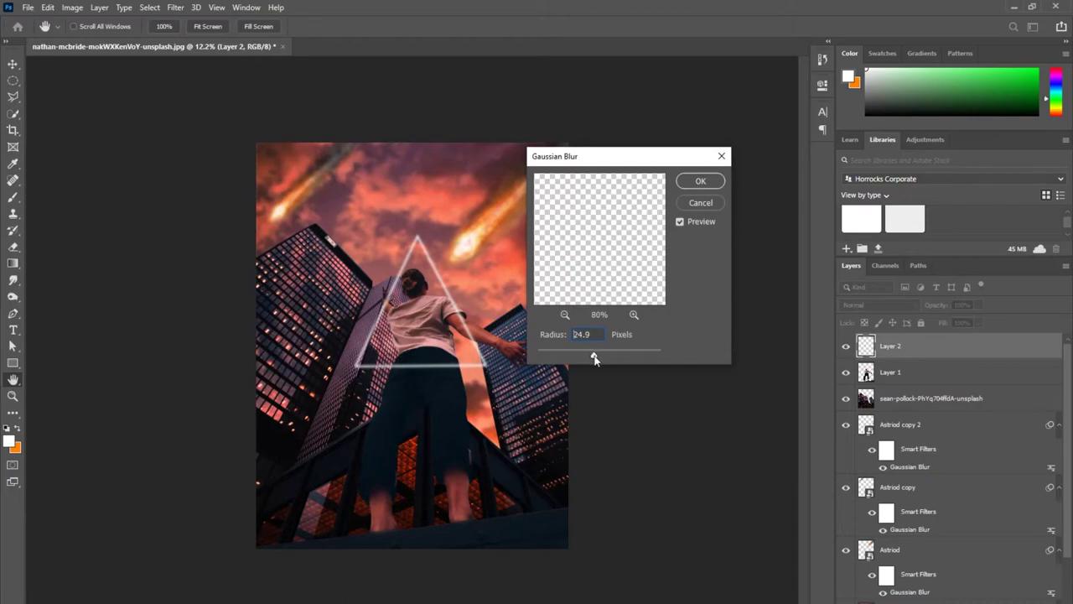
{"action": "left_click_drag", "start_coordinate": [592, 356], "coordinate": [595, 358]}
{"action": "left_click", "coordinate": [681, 183]}
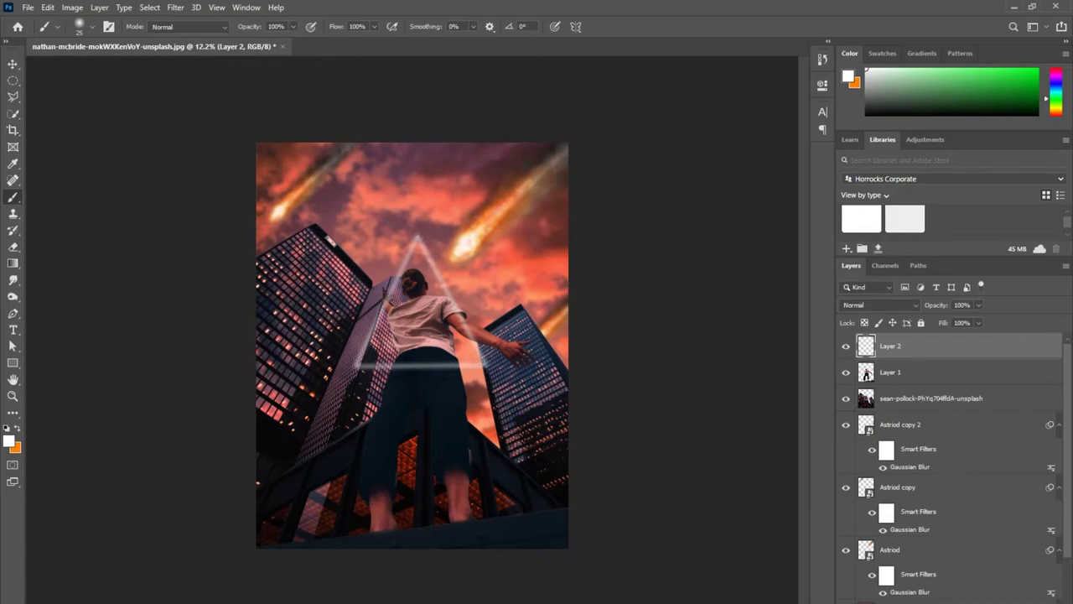
- Retrace the triangle's three edges over the blurred glow with sharp white lines from a 25 px brush
{"action": "left_click", "coordinate": [484, 364], "text": "shift"}
{"action": "left_click", "coordinate": [355, 365], "text": "shift"}
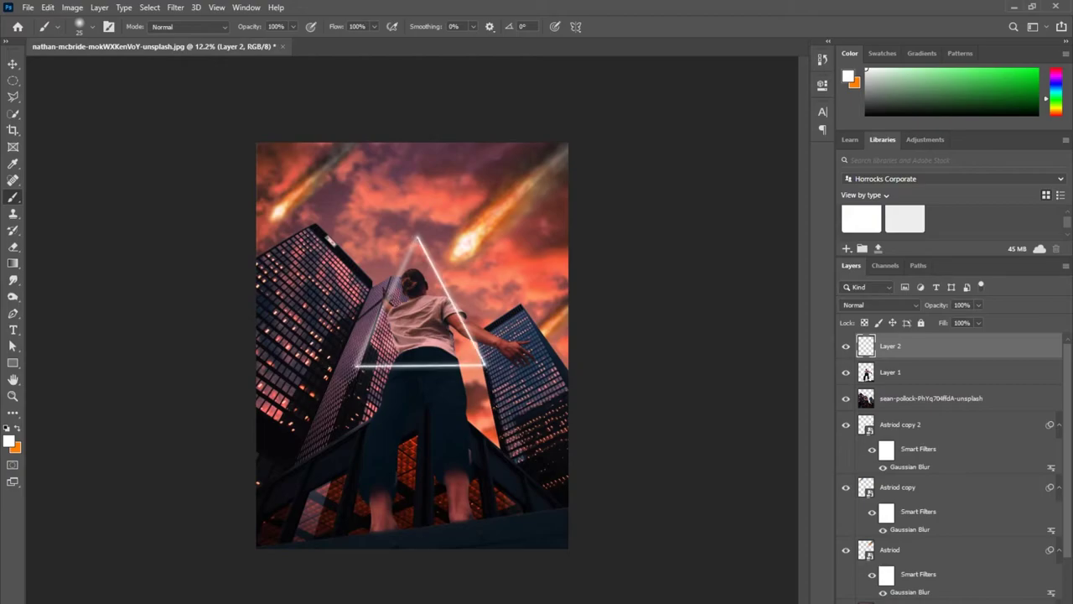
{"action": "left_click", "coordinate": [417, 238], "text": "shift"}
- Erase the triangle's right edge where it crosses the shirt sleeve, using a much smaller soft eraser
{"action": "key", "text": "z"}
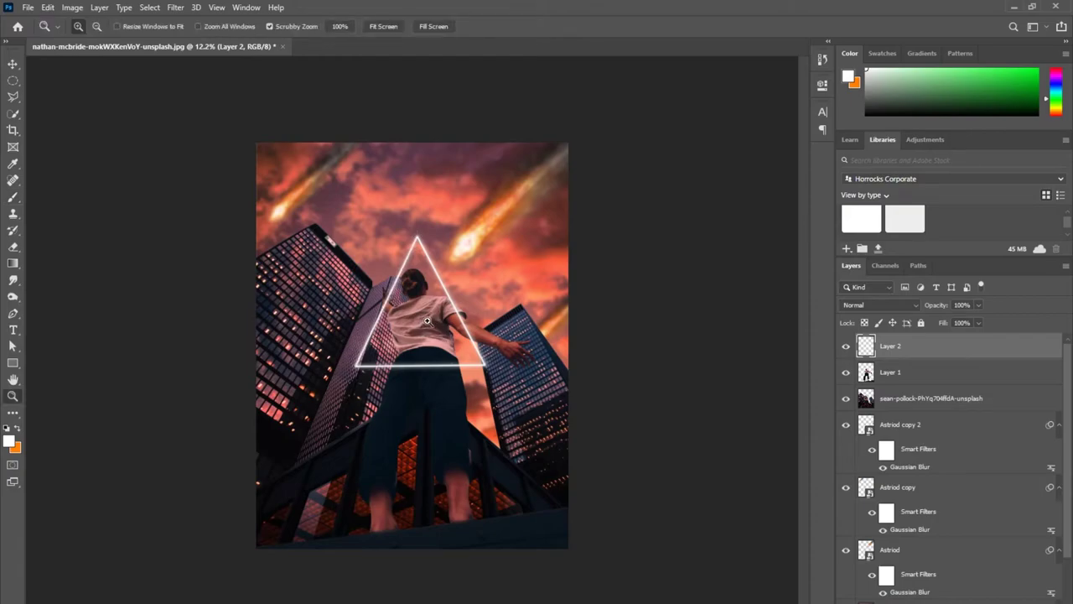
{"action": "left_click_drag", "start_coordinate": [428, 321], "coordinate": [544, 325]}
{"action": "key", "text": "e"}
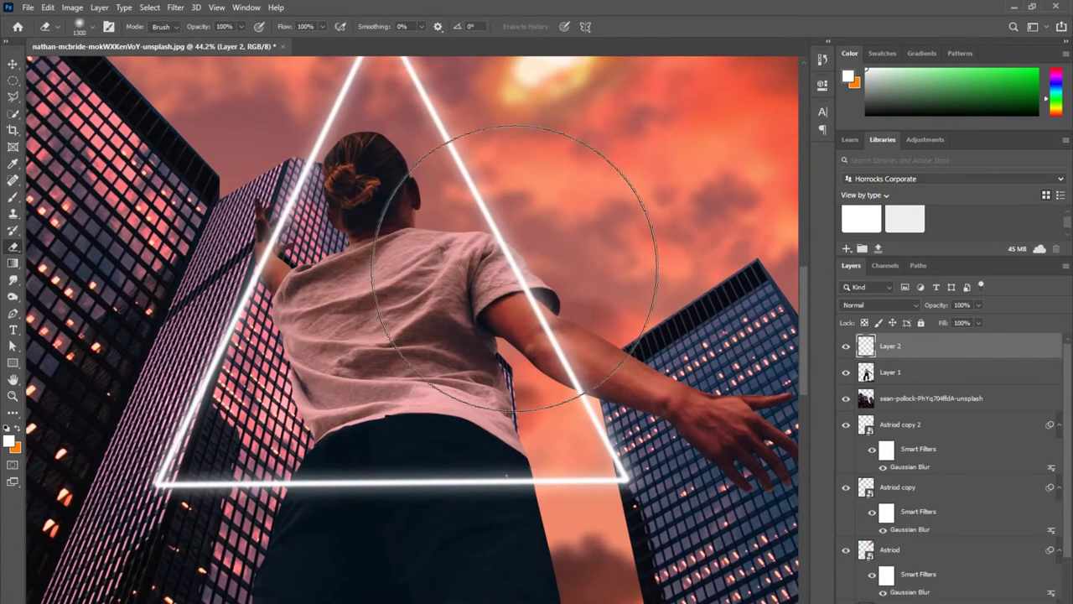
{"action": "key", "text": "bracketleft"}
{"action": "key", "text": "bracketleft"}
{"action": "key", "text": "bracketleft"}
{"action": "key", "text": "bracketleft"}
{"action": "key", "text": "bracketleft"}
{"action": "key", "text": "bracketleft"}
{"action": "key", "text": "bracketleft"}
{"action": "key", "text": "bracketleft"}
{"action": "key", "text": "bracketleft"}
{"action": "key", "text": "bracketleft"}
{"action": "key", "text": "bracketleft"}
{"action": "key", "text": "bracketleft"}
{"action": "key", "text": "bracketleft"}
{"action": "key", "text": "bracketleft"}
{"action": "key", "text": "bracketleft"}
{"action": "key", "text": "bracketleft"}
{"action": "key", "text": "bracketleft"}
{"action": "key", "text": "bracketleft"}
{"action": "mouse_move", "coordinate": [510, 259]}
{"action": "left_mouse_down"}
{"action": "mouse_move", "coordinate": [498, 248]}
{"action": "mouse_move", "coordinate": [553, 352]}
{"action": "mouse_move", "coordinate": [536, 352]}
{"action": "left_mouse_up"}
- Erase the rest of the triangle's right edge across the outstretched arm, enlarging the soft eraser above 125 px
{"action": "scroll", "coordinate": [508, 279], "scroll_direction": "up", "scroll_amount": 5}
{"action": "left_click_drag", "start_coordinate": [622, 465], "coordinate": [554, 320]}
{"action": "mouse_move", "coordinate": [587, 407]}
{"action": "left_mouse_down"}
{"action": "mouse_move", "coordinate": [648, 439]}
{"action": "mouse_move", "coordinate": [582, 413]}
{"action": "mouse_move", "coordinate": [651, 443]}
{"action": "mouse_move", "coordinate": [625, 437]}
{"action": "mouse_move", "coordinate": [596, 425]}
{"action": "mouse_move", "coordinate": [665, 451]}
{"action": "left_mouse_up"}
{"action": "left_click", "coordinate": [92, 29]}
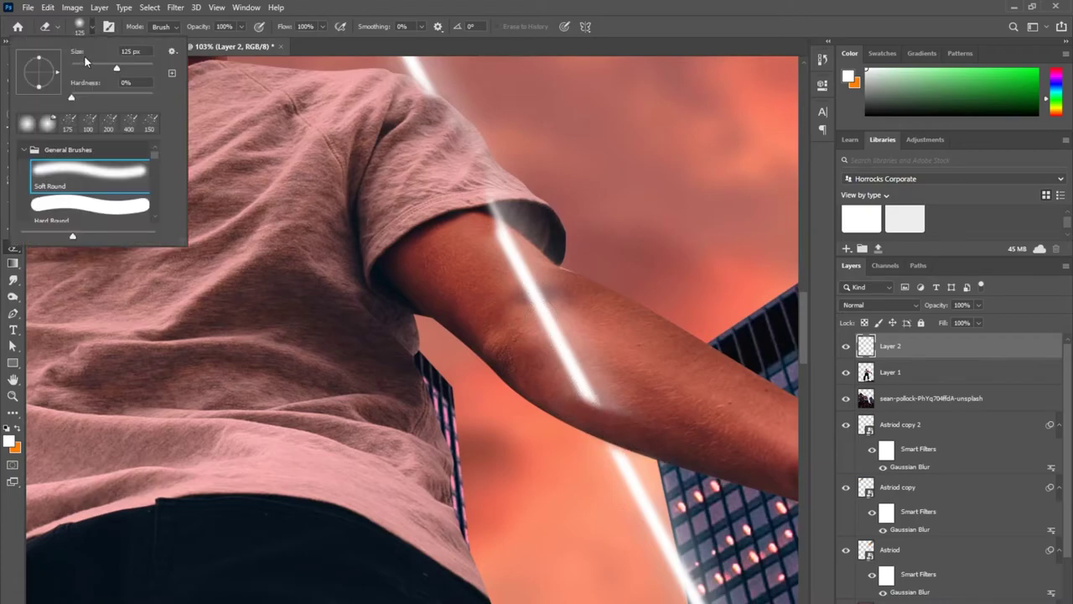
{"action": "left_click_drag", "start_coordinate": [117, 68], "coordinate": [126, 68]}
{"action": "mouse_move", "coordinate": [515, 285]}
{"action": "left_mouse_down"}
{"action": "mouse_move", "coordinate": [507, 228]}
{"action": "mouse_move", "coordinate": [568, 349]}
{"action": "mouse_move", "coordinate": [619, 390]}
{"action": "mouse_move", "coordinate": [514, 244]}
{"action": "left_mouse_up"}
{"action": "key", "text": "z"}
{"action": "left_click", "coordinate": [334, 351], "text": "alt"}
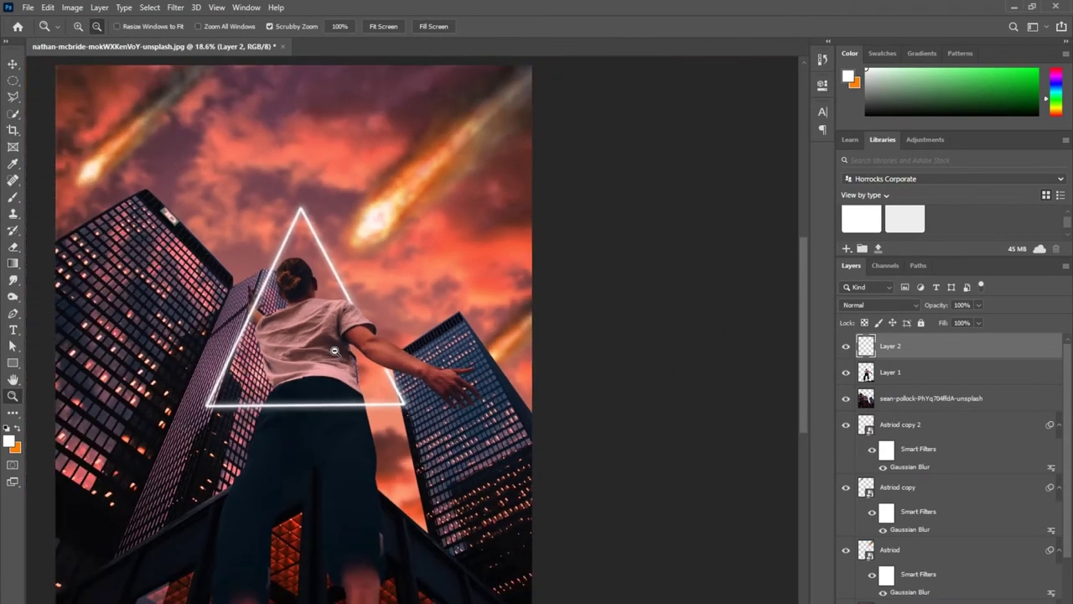
{"action": "left_click", "coordinate": [335, 351], "text": "alt"}
- Trace the triangle's three edges with a soft 187 px orange brush on a new layer beneath the white lines
{"action": "key", "text": "ctrl+shift+alt+n"}
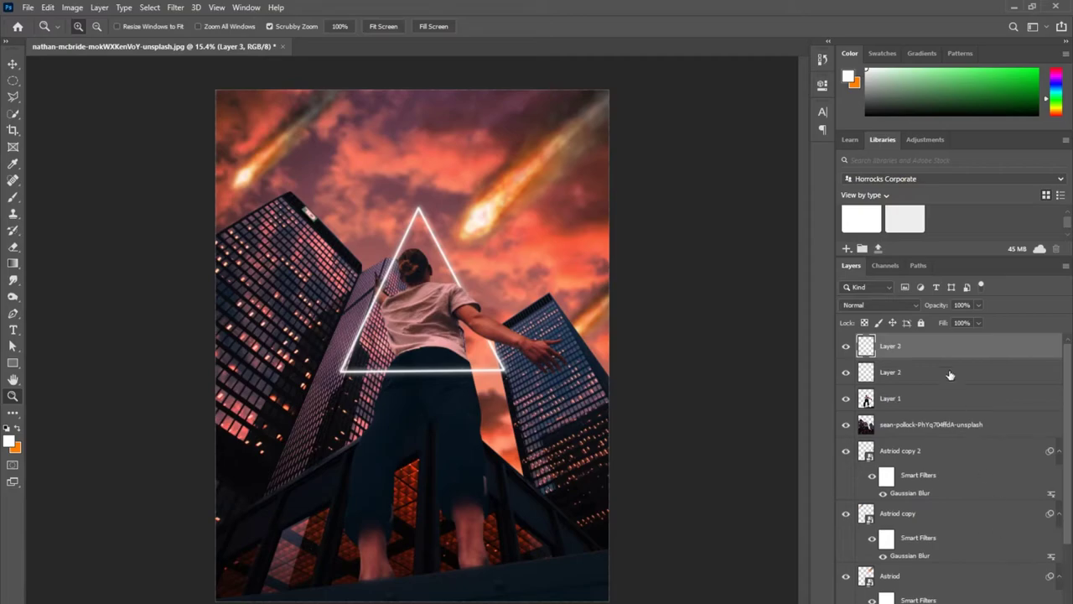
{"action": "left_click_drag", "start_coordinate": [950, 353], "coordinate": [947, 385]}
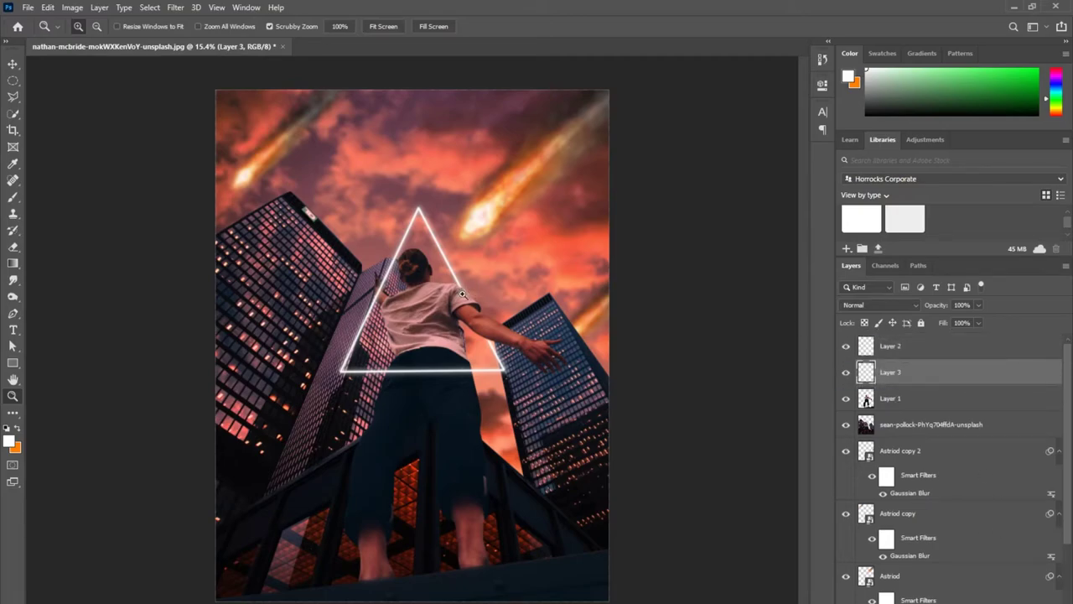
{"action": "left_click", "coordinate": [18, 428]}
{"action": "key", "text": "b"}
{"action": "left_click", "coordinate": [90, 27]}
{"action": "left_click_drag", "start_coordinate": [99, 69], "coordinate": [104, 69]}
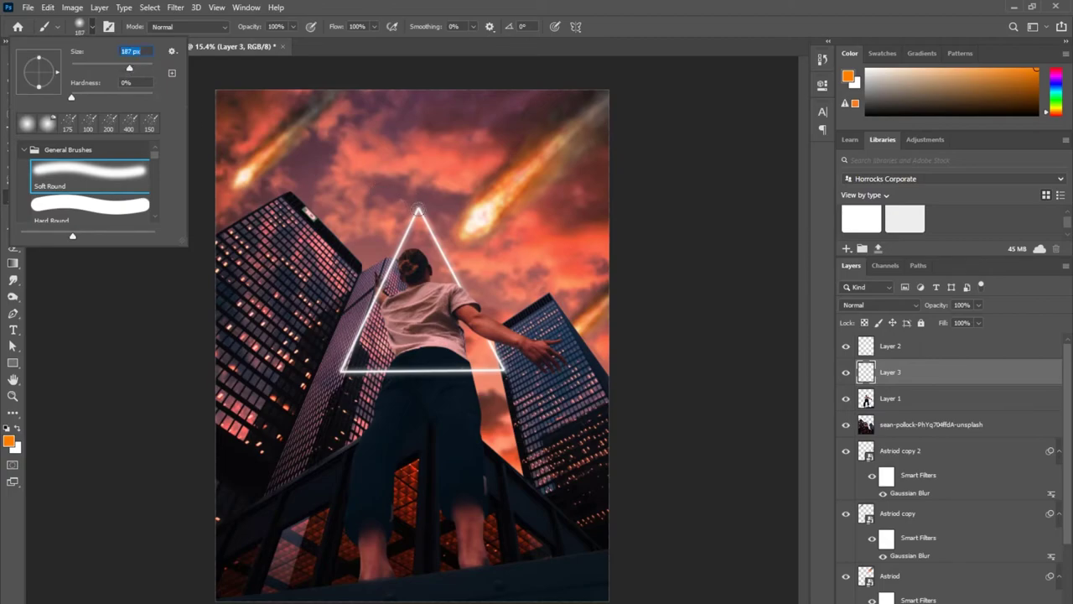
{"action": "left_click", "coordinate": [419, 209]}
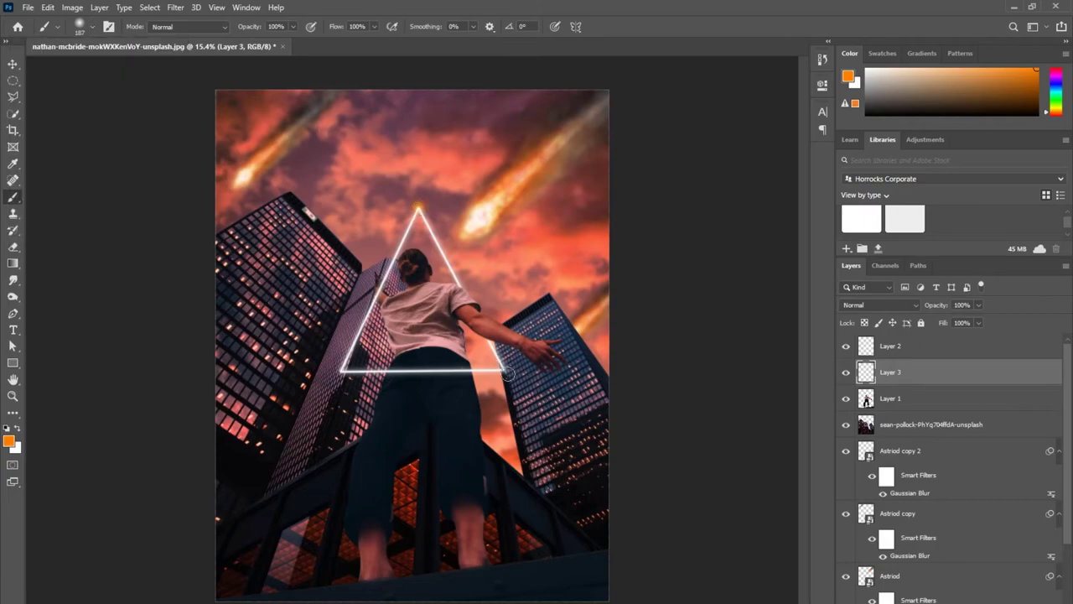
{"action": "left_click", "coordinate": [501, 367], "text": "shift"}
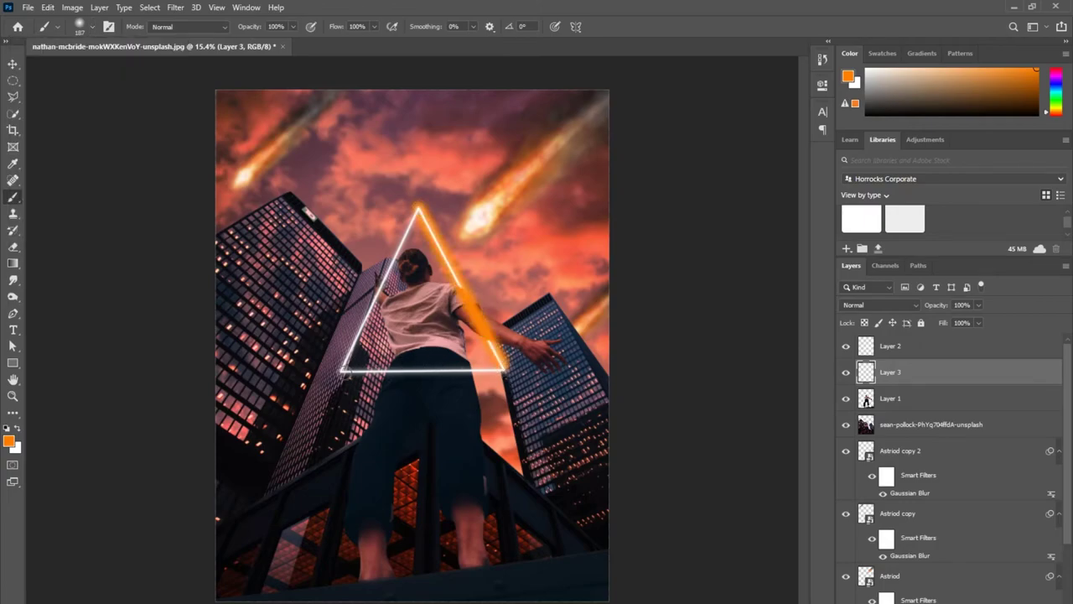
{"action": "left_click", "coordinate": [344, 370], "text": "shift"}
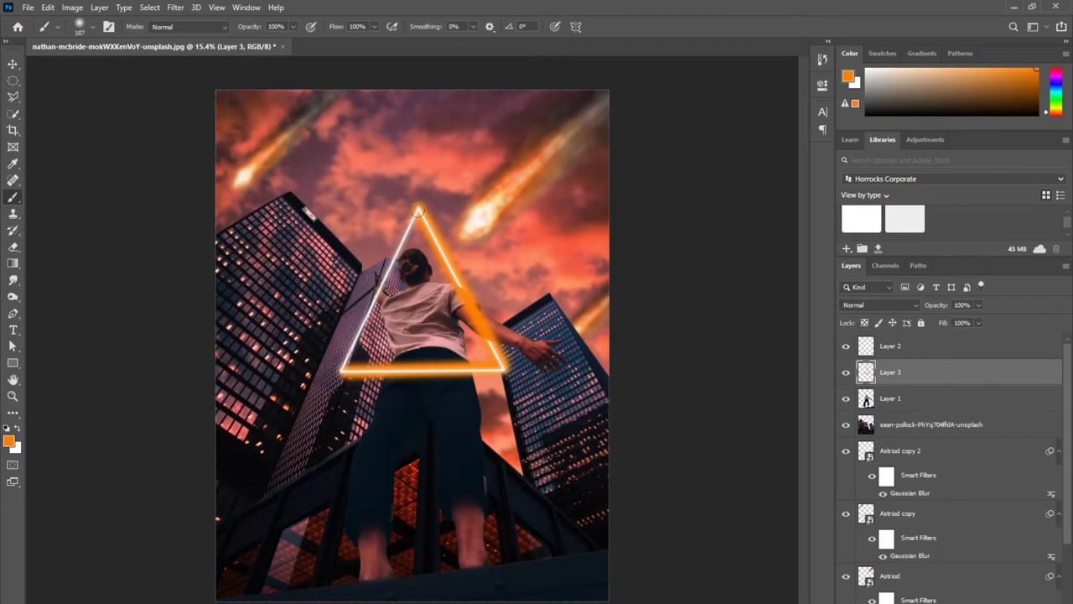
{"action": "left_click", "coordinate": [417, 210], "text": "shift"}
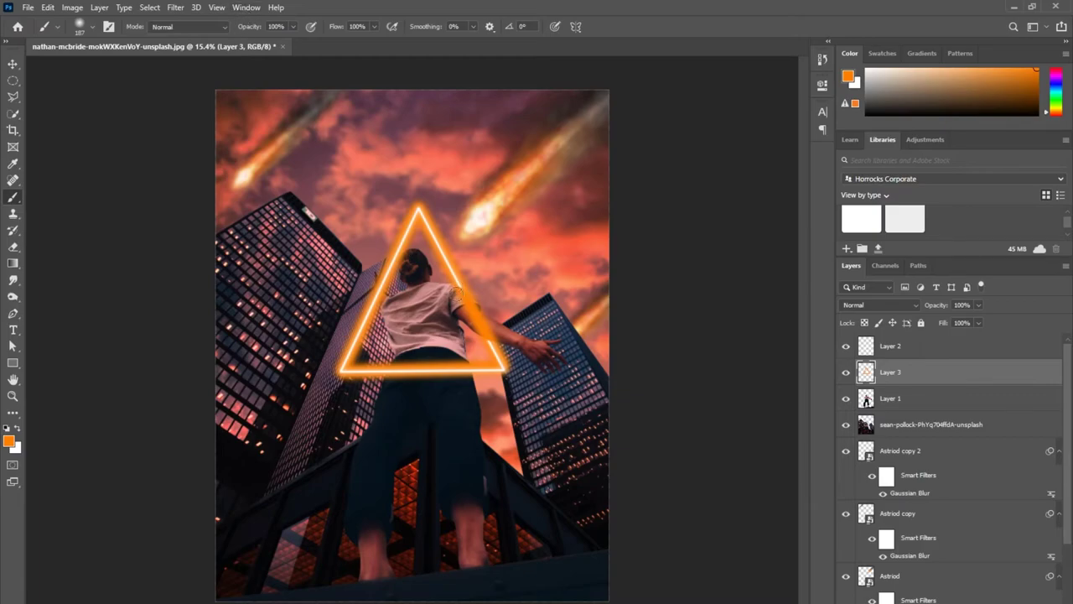
- Erase the orange glow where it covers the shirt sleeve and outstretched arm, using a 168 px soft eraser
{"action": "key", "text": "e"}
{"action": "scroll", "coordinate": [468, 308], "scroll_direction": "up", "scroll_amount": 3}
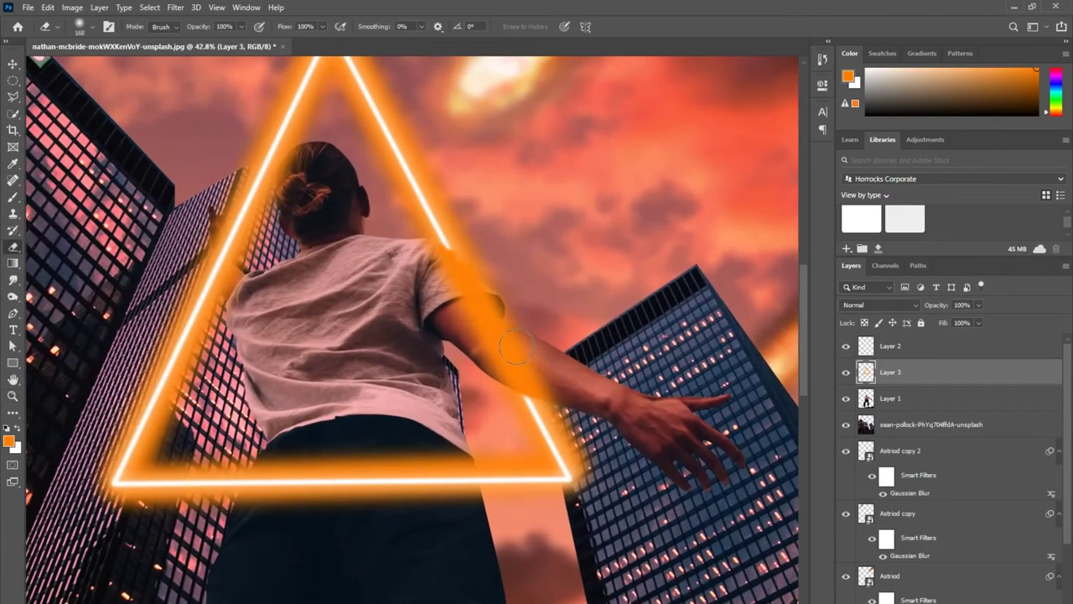
{"action": "mouse_move", "coordinate": [547, 369]}
{"action": "left_mouse_down"}
{"action": "mouse_move", "coordinate": [483, 358]}
{"action": "mouse_move", "coordinate": [557, 382]}
{"action": "mouse_move", "coordinate": [551, 361]}
{"action": "mouse_move", "coordinate": [441, 314]}
{"action": "mouse_move", "coordinate": [510, 321]}
{"action": "mouse_move", "coordinate": [505, 350]}
{"action": "mouse_move", "coordinate": [462, 273]}
{"action": "mouse_move", "coordinate": [439, 269]}
{"action": "mouse_move", "coordinate": [483, 312]}
{"action": "mouse_move", "coordinate": [437, 276]}
{"action": "left_mouse_up"}
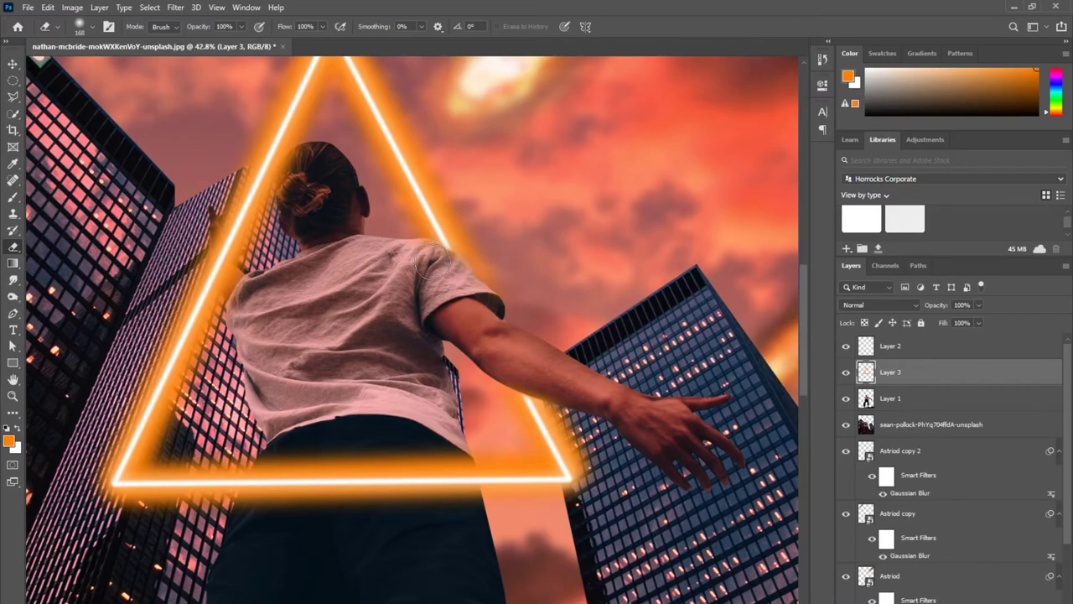
{"action": "key", "text": "z"}
{"action": "left_click", "coordinate": [347, 275], "text": "alt"}
{"action": "scroll", "coordinate": [347, 275], "scroll_direction": "down", "scroll_amount": 2}
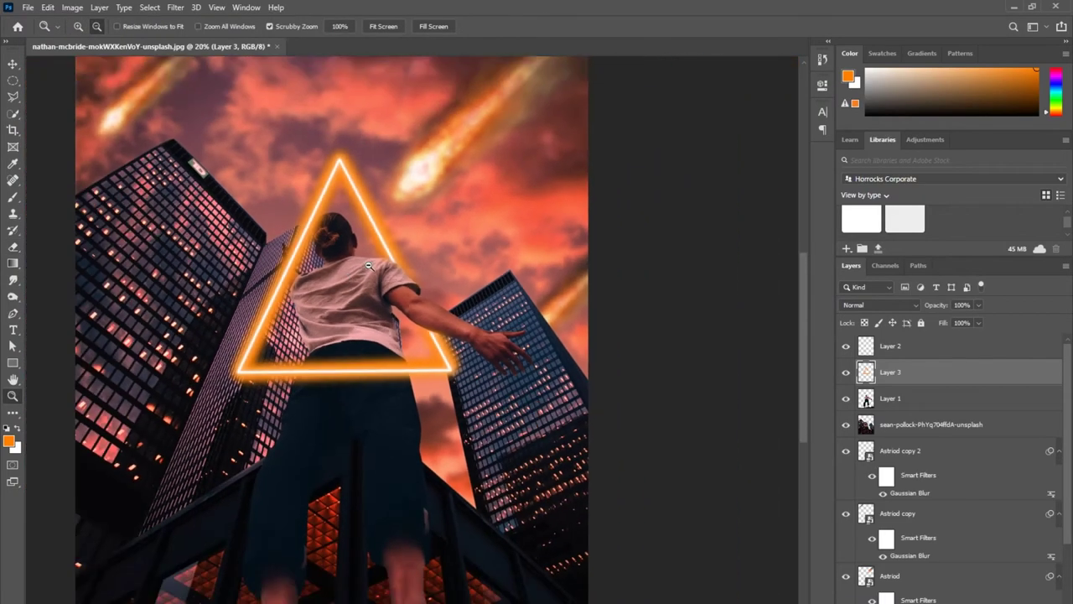
- Add a new layer above the person and paint a soft orange band across the waist with a 401 px brush
{"action": "left_click", "coordinate": [927, 399]}
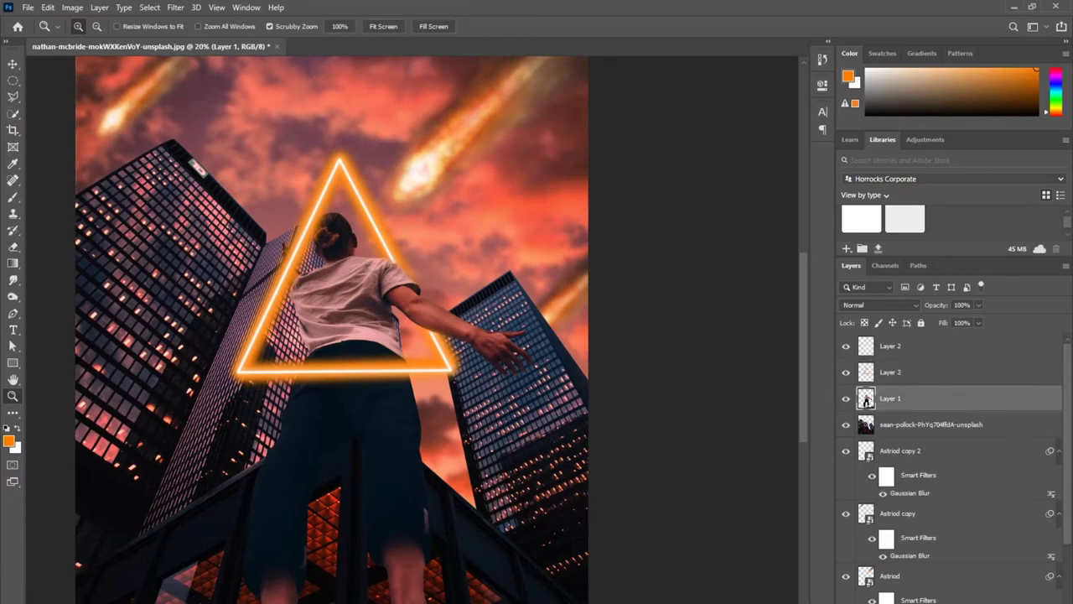
{"action": "key", "text": "ctrl+shift+alt+n"}
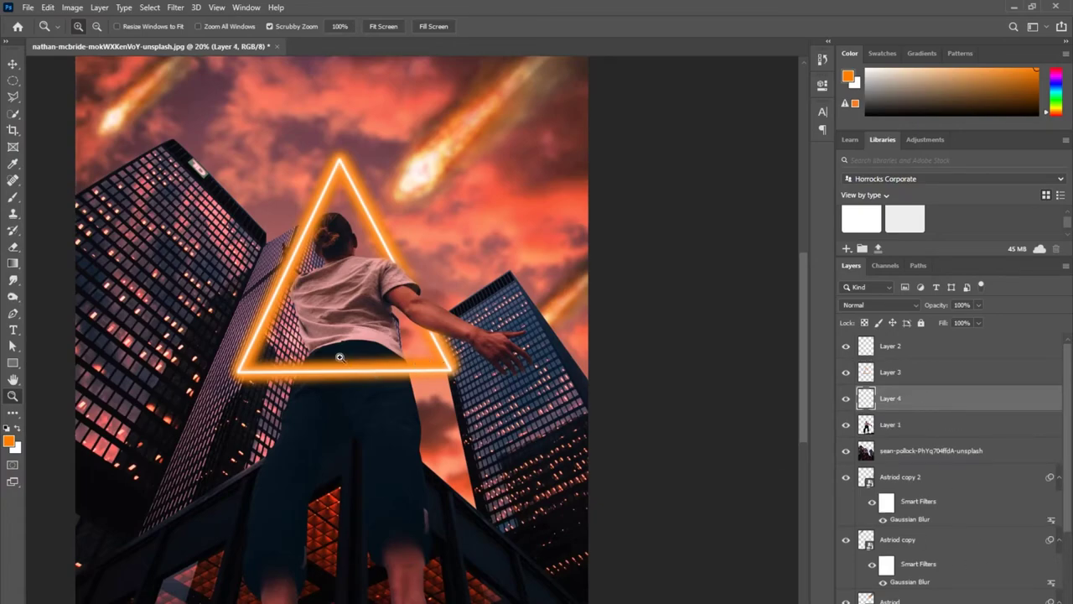
{"action": "key", "text": "b"}
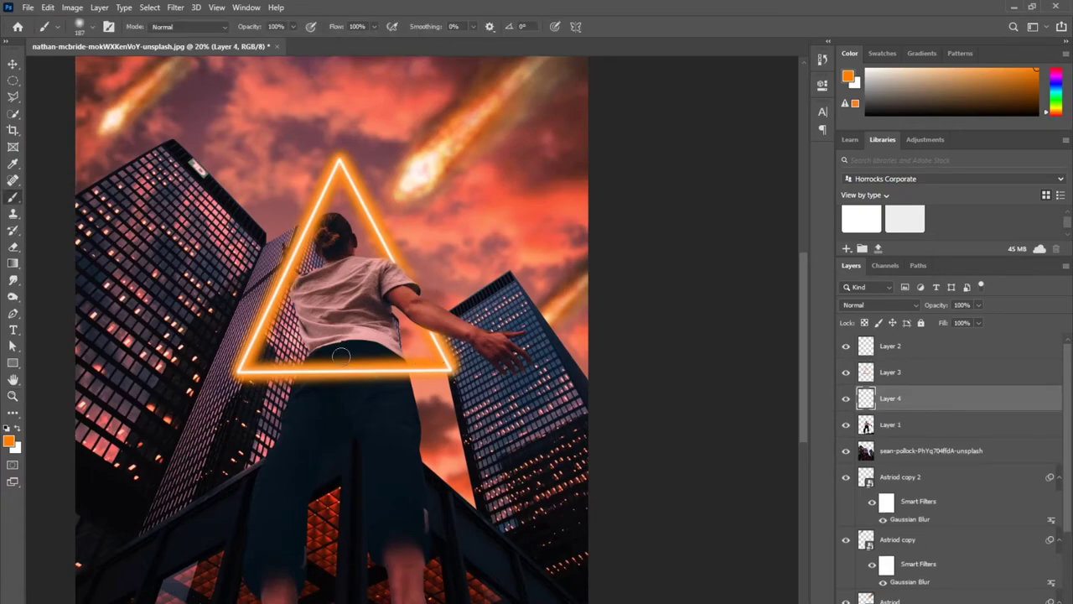
{"action": "left_click", "coordinate": [93, 28]}
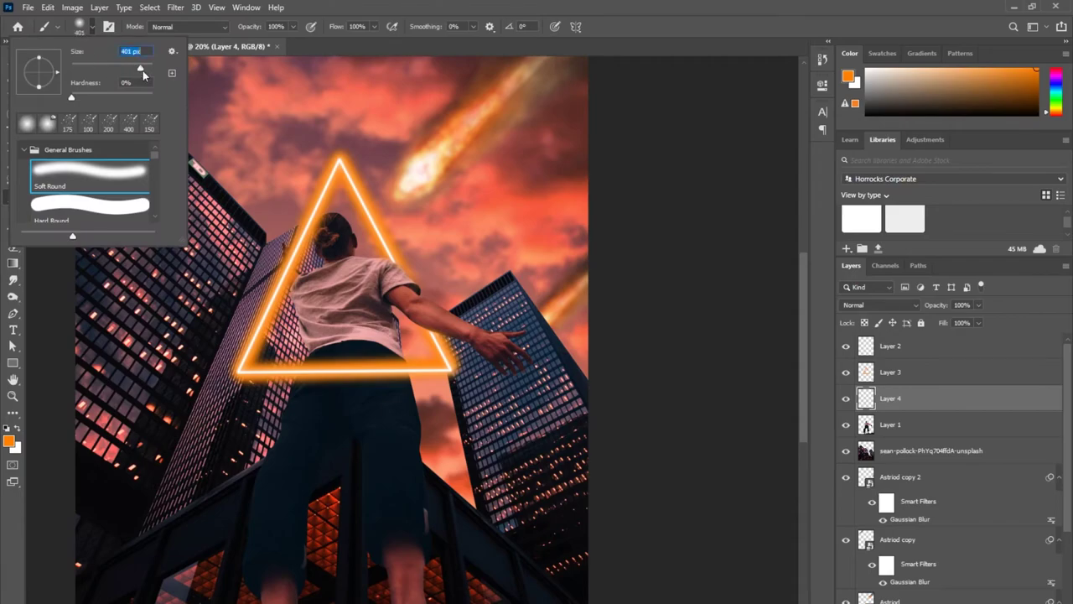
{"action": "key", "text": "Return"}
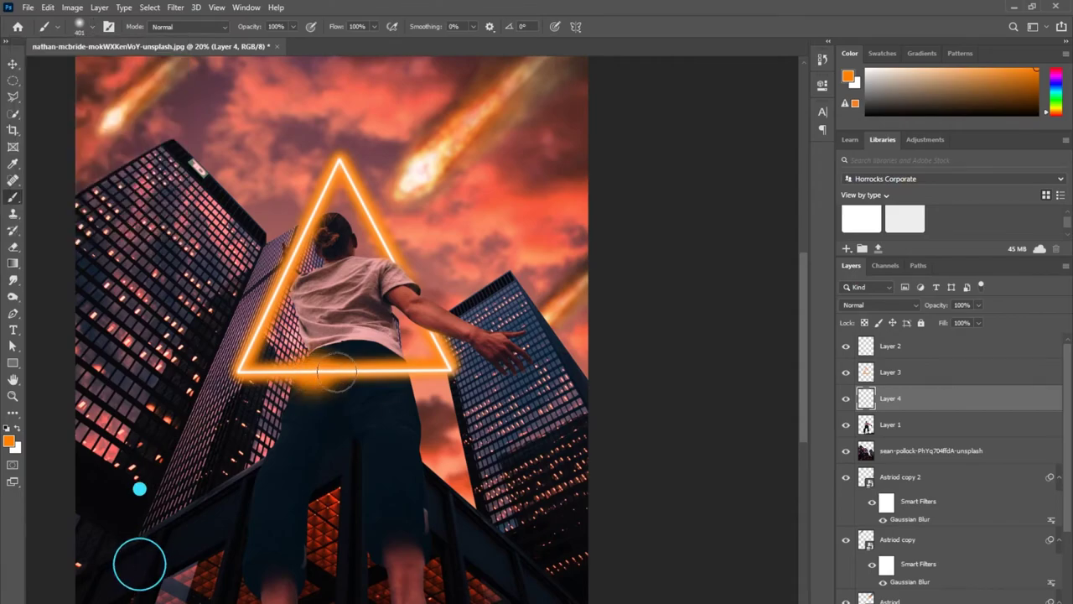
{"action": "left_click_drag", "start_coordinate": [337, 372], "coordinate": [388, 373]}
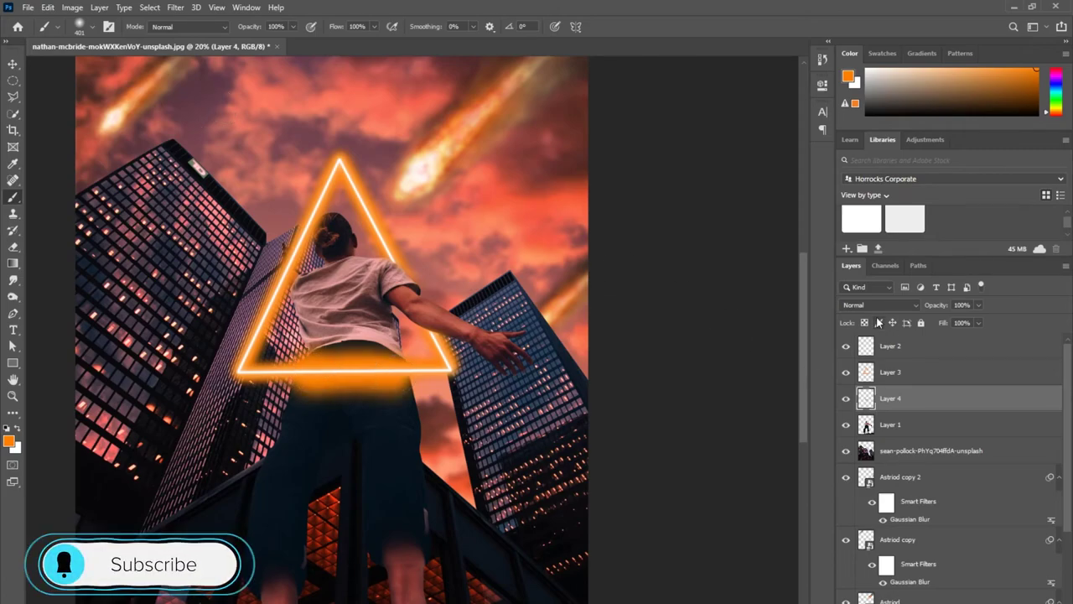
- Set the waist glow layer to Screen at 88% opacity and brush more orange glow around the triangle's edges
{"action": "left_click", "coordinate": [902, 306]}
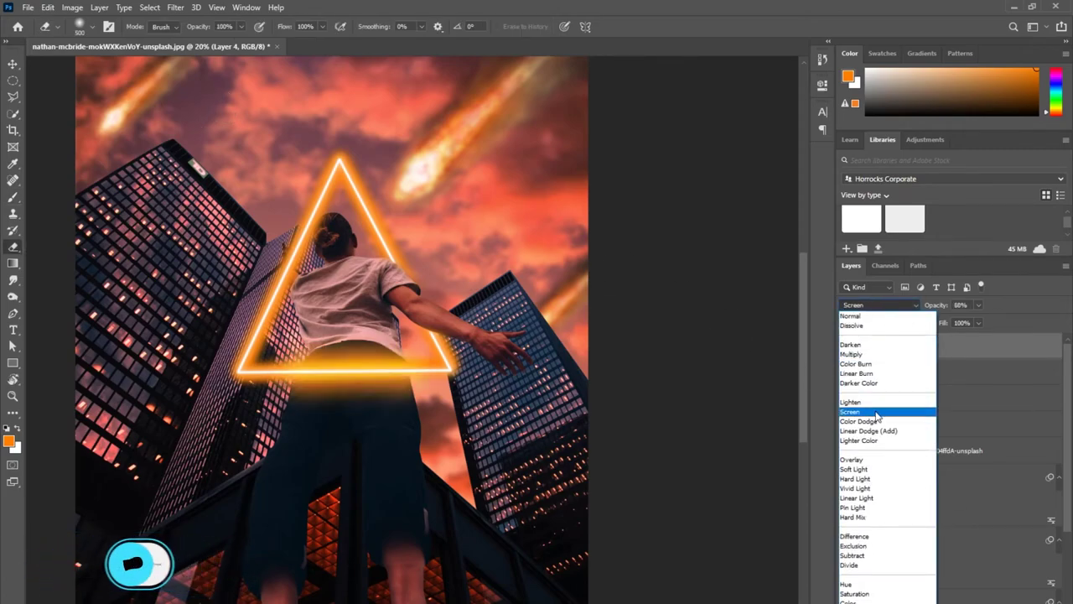
{"action": "left_click", "coordinate": [876, 413]}
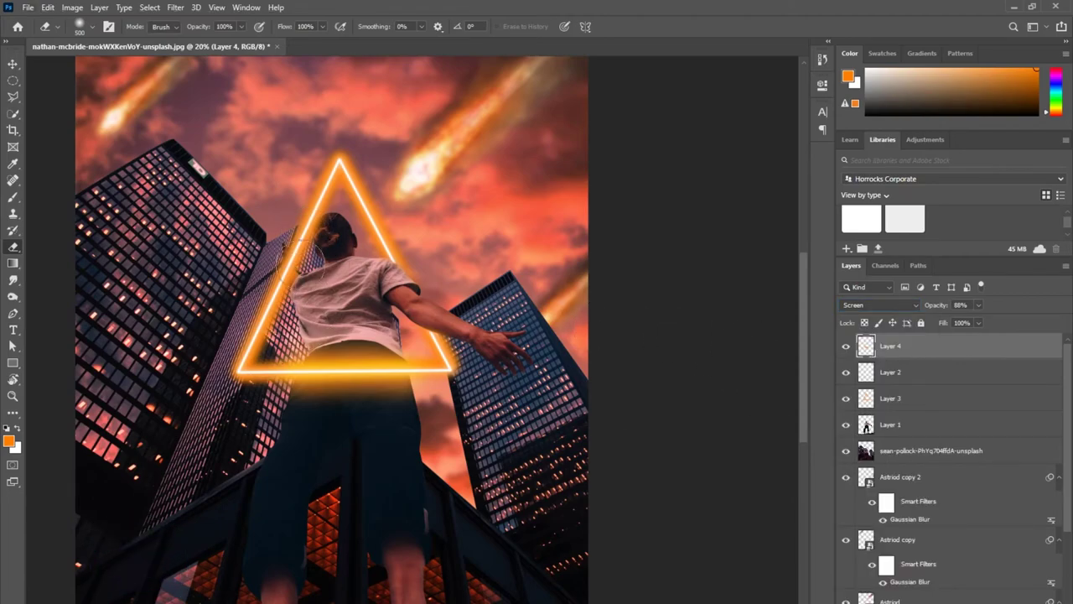
{"action": "key", "text": "b"}
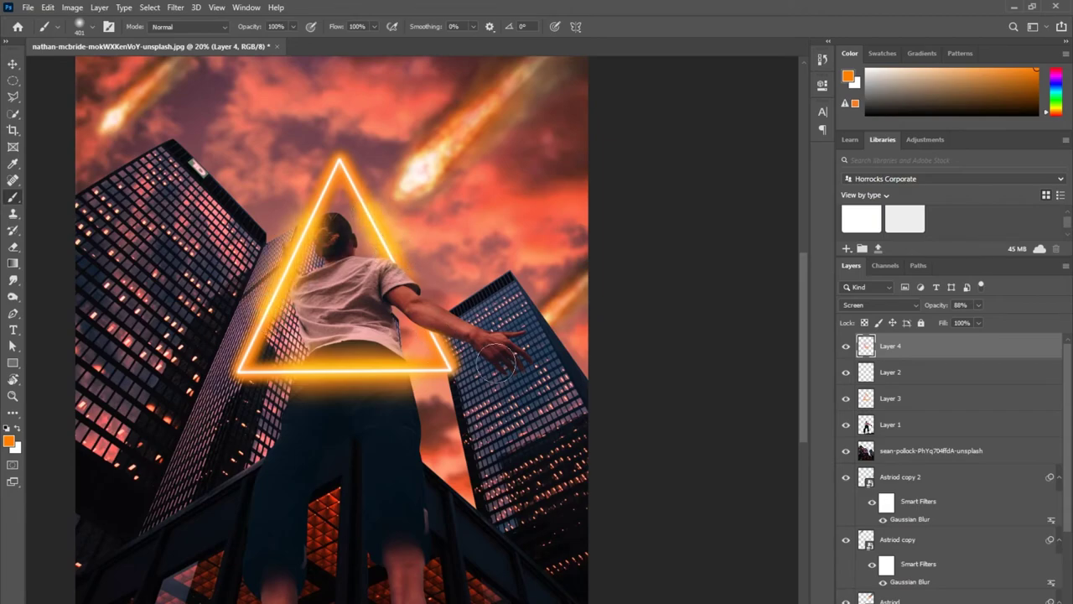
{"action": "key", "text": "z"}
{"action": "left_click", "coordinate": [499, 332], "text": "alt"}
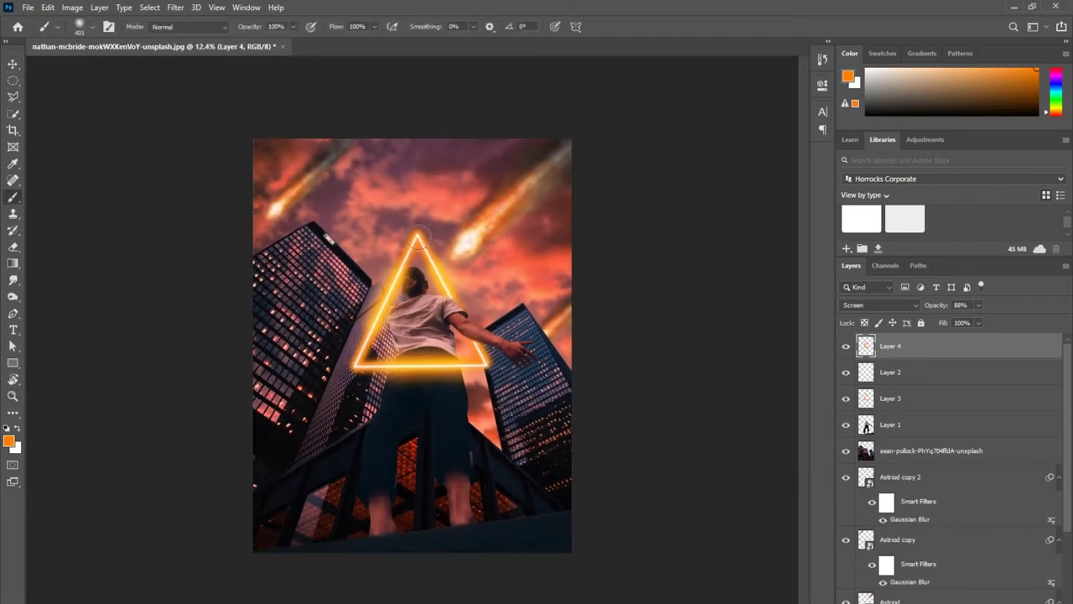
{"action": "left_click", "coordinate": [569, 259], "text": "alt"}
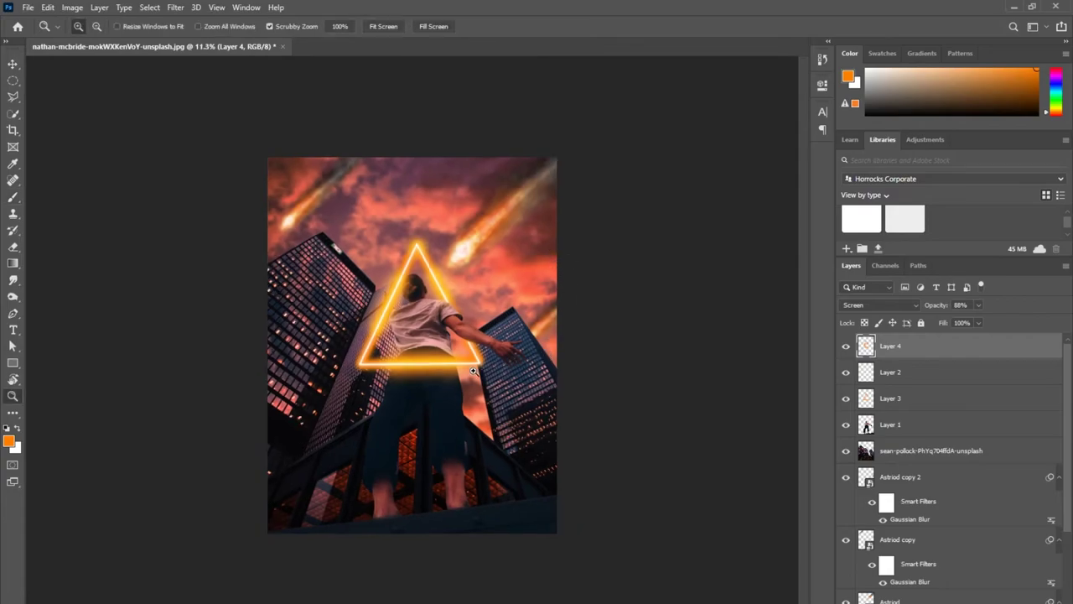
- Crop the canvas slightly inward to trim a thin strip off the image's edges
{"action": "key", "text": "c"}
{"action": "left_click_drag", "start_coordinate": [268, 157], "coordinate": [273, 159]}
{"action": "key", "text": "Return"}
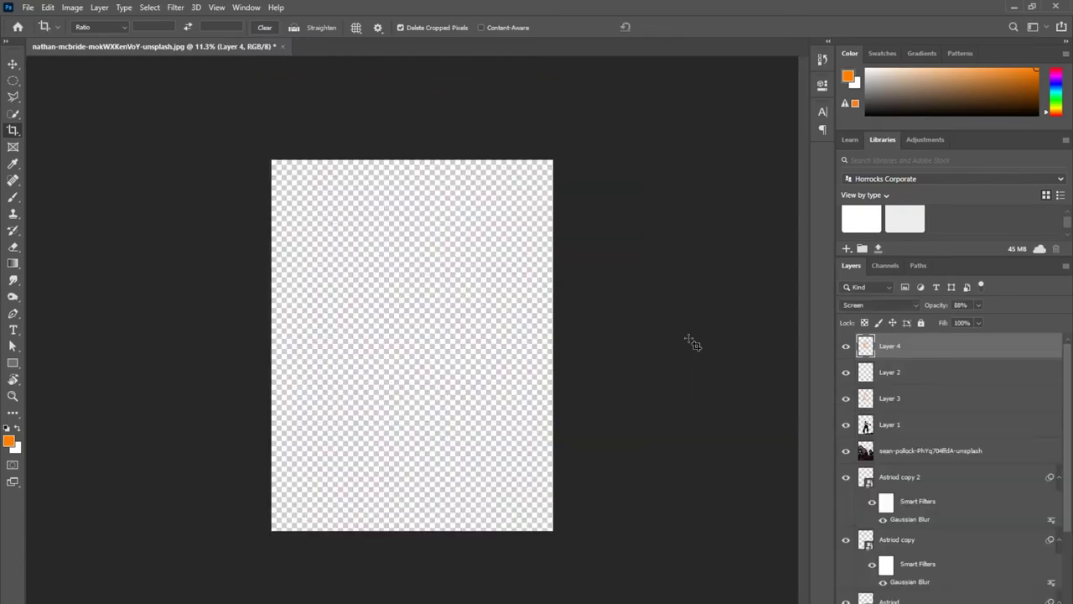
{"action": "key", "text": "v"}
- Set the foreground colour to black (000000) and draw a filled rectangle that covers the entire canvas
{"action": "key", "text": "i"}
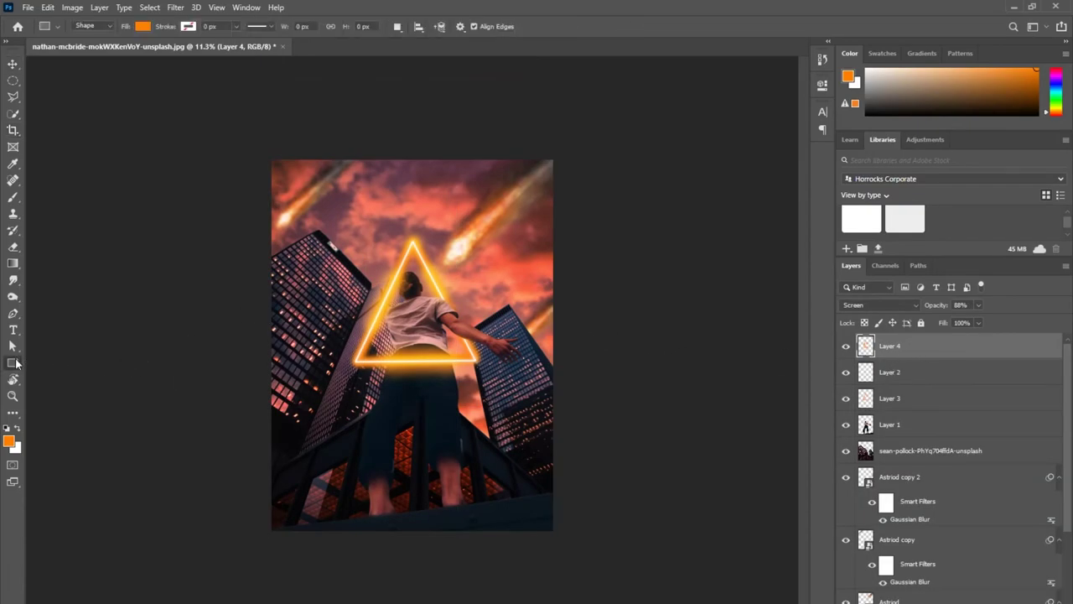
{"action": "left_click", "coordinate": [10, 440]}
{"action": "type", "text": "000000"}
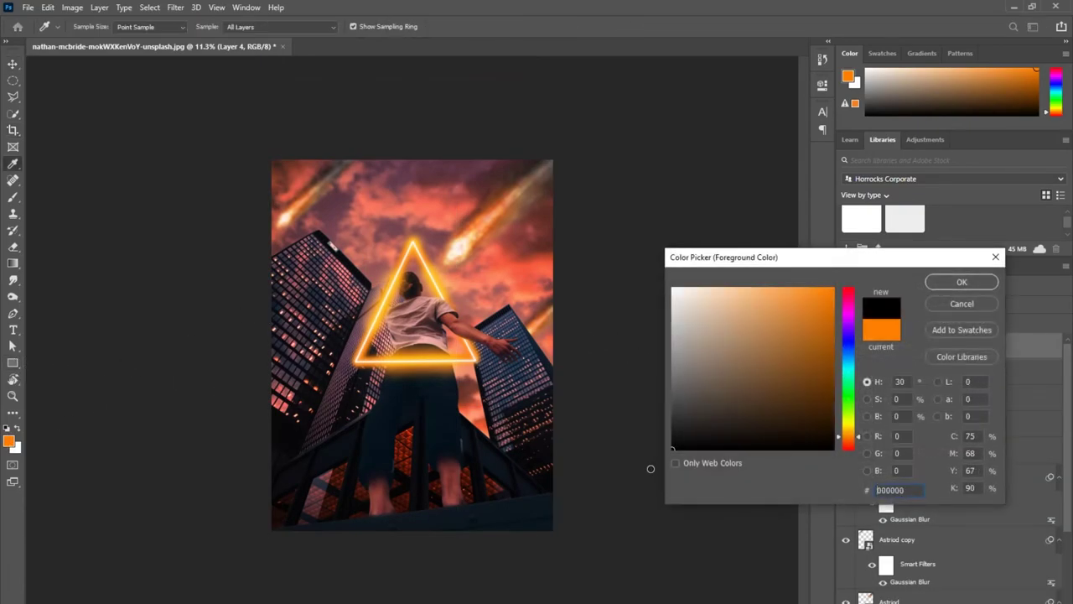
{"action": "left_click", "coordinate": [938, 287]}
{"action": "key", "text": "u"}
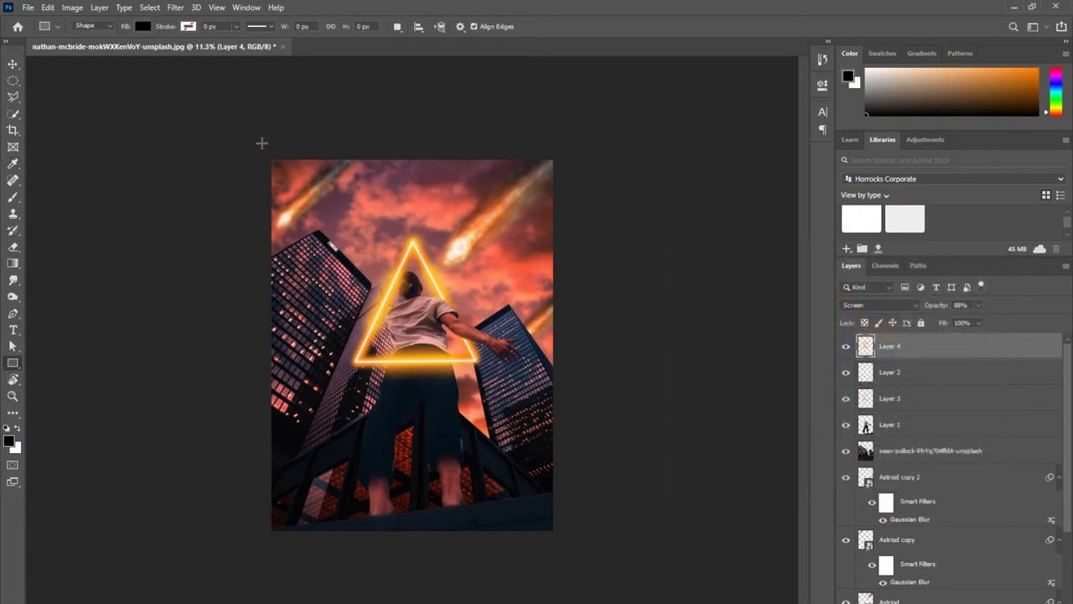
{"action": "mouse_move", "coordinate": [262, 144]}
{"action": "left_mouse_down"}
{"action": "mouse_move", "coordinate": [523, 498]}
{"action": "mouse_move", "coordinate": [558, 508]}
{"action": "left_mouse_up"}
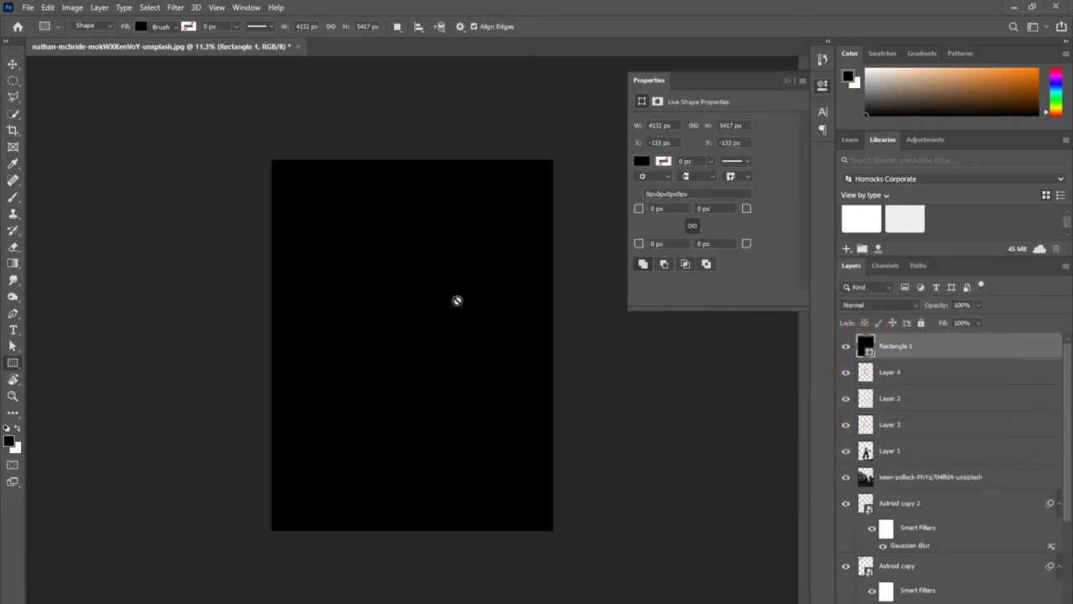
- Rasterize the black rectangle and erase its centre with a 5000 px soft eraser
{"action": "key", "text": "e"}
{"action": "left_click", "coordinate": [453, 312]}
{"action": "left_click", "coordinate": [485, 244]}
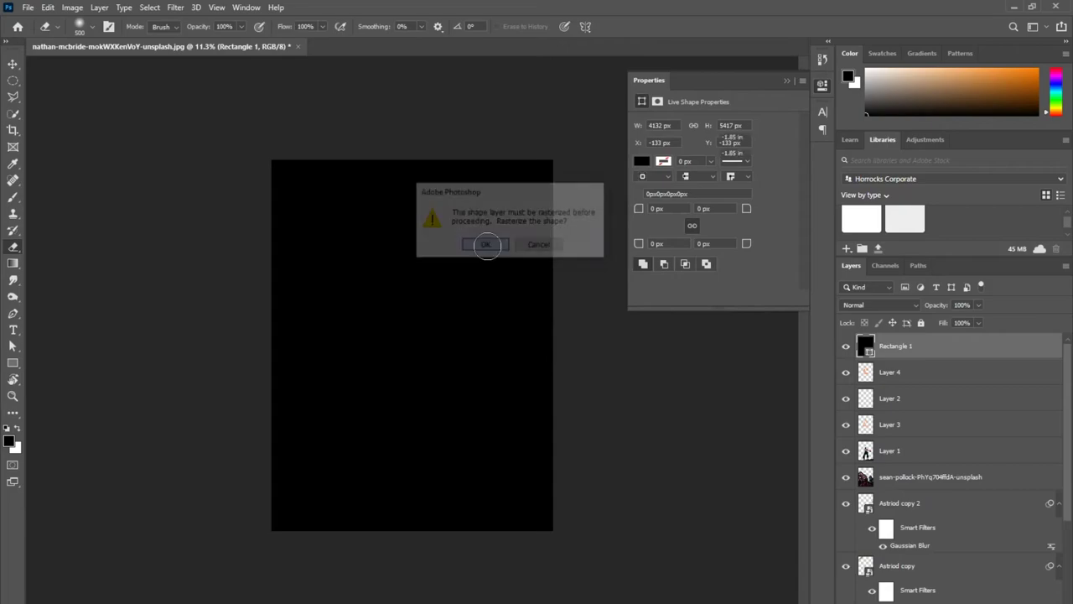
{"action": "left_click", "coordinate": [92, 32]}
{"action": "left_click_drag", "start_coordinate": [117, 68], "coordinate": [168, 68]}
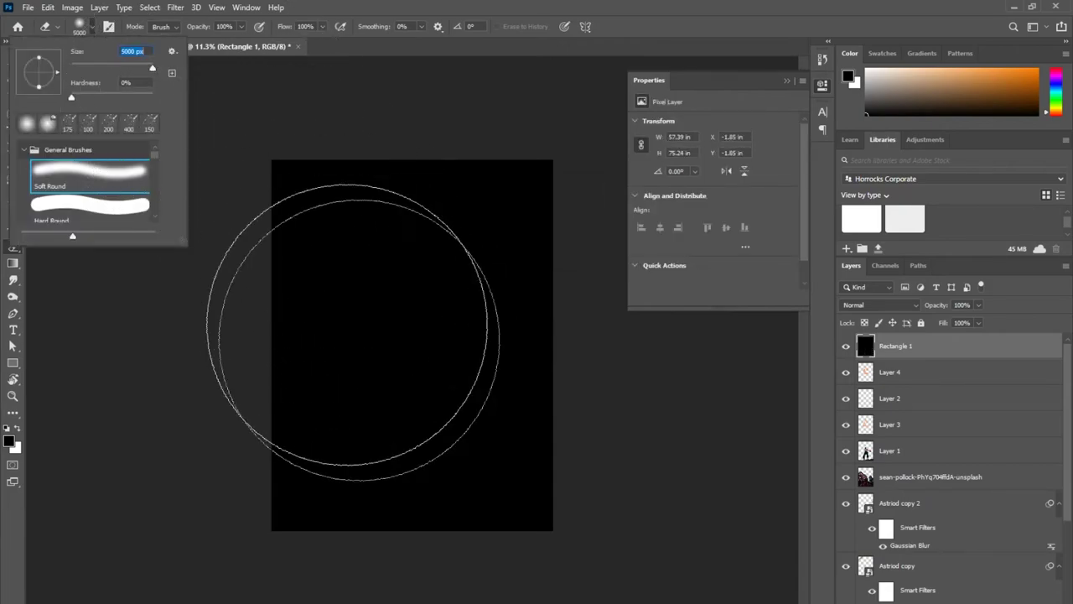
{"action": "left_click", "coordinate": [417, 344]}
{"action": "left_click", "coordinate": [414, 345]}
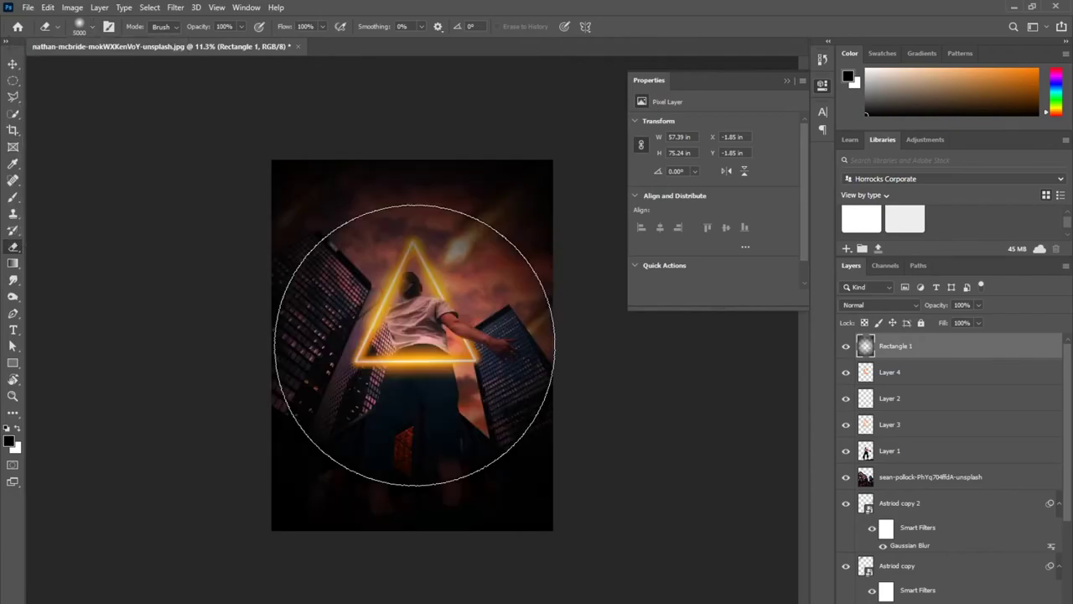
- Erase more of the black layer above and below the centre, leaving a dark vignette around the image's edges
{"action": "left_click", "coordinate": [413, 308]}
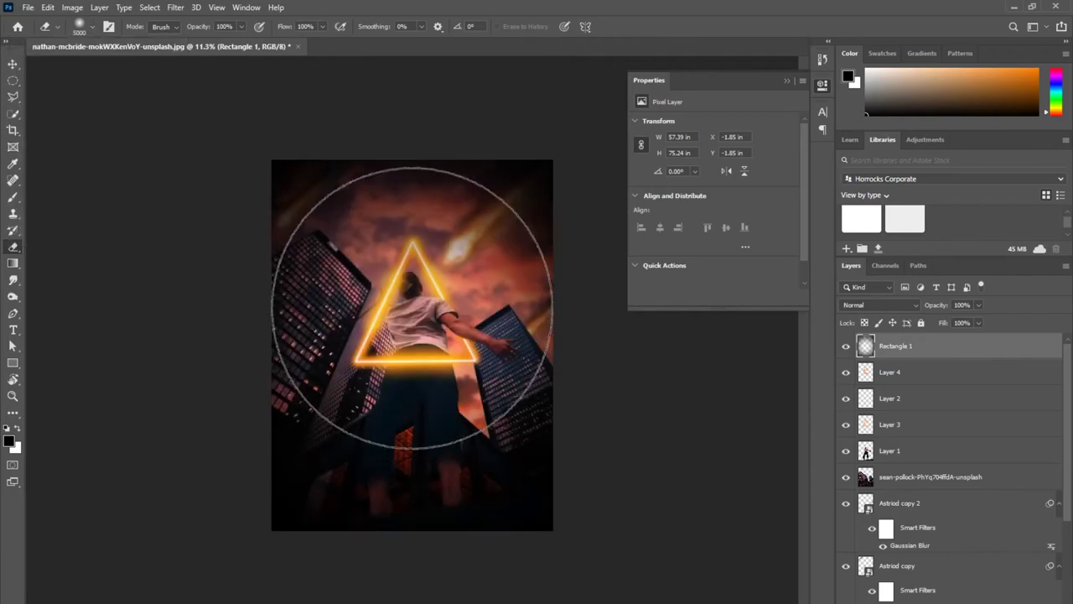
{"action": "left_click", "coordinate": [412, 308]}
{"action": "left_click", "coordinate": [412, 390]}
{"action": "left_click", "coordinate": [412, 387]}
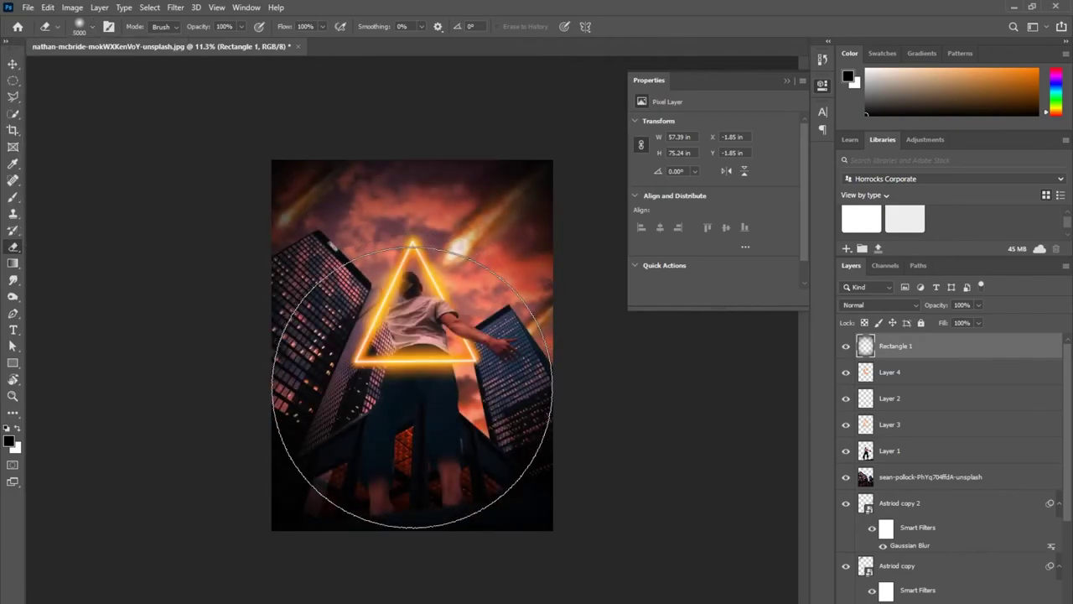
{"action": "key", "text": "ctrl+z"}
{"action": "left_click", "coordinate": [410, 365]}
{"action": "left_click", "coordinate": [413, 307]}
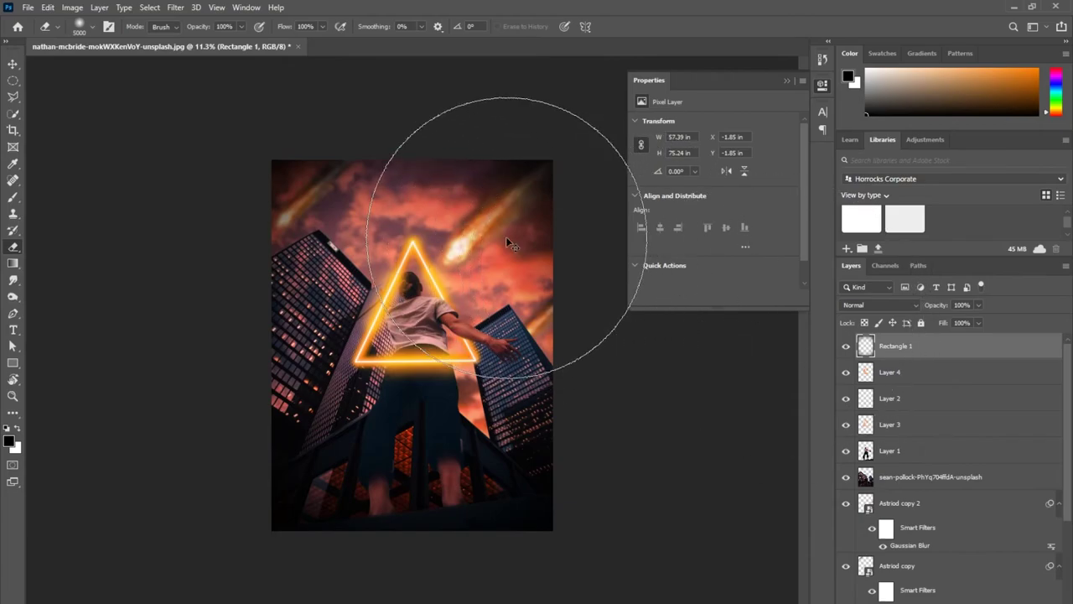
- Move the small upper-left meteor right and slightly up, to about X 9.5 in and Y -8 in
{"action": "key", "text": "v"}
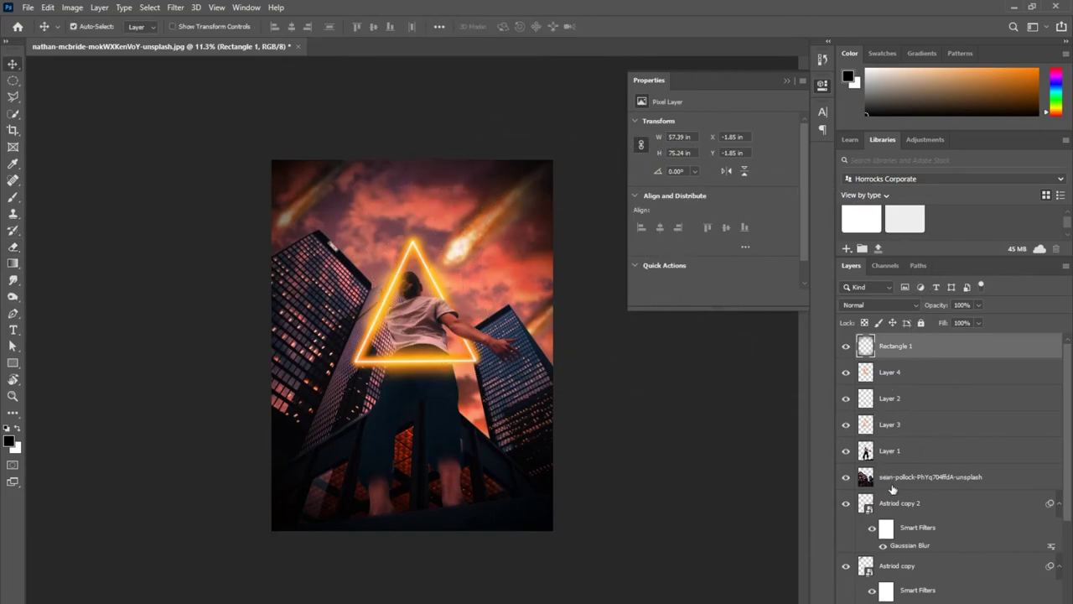
{"action": "left_click", "coordinate": [849, 505]}
{"action": "left_click", "coordinate": [902, 565]}
{"action": "key", "text": "ctrl+t"}
{"action": "left_click", "coordinate": [545, 255]}
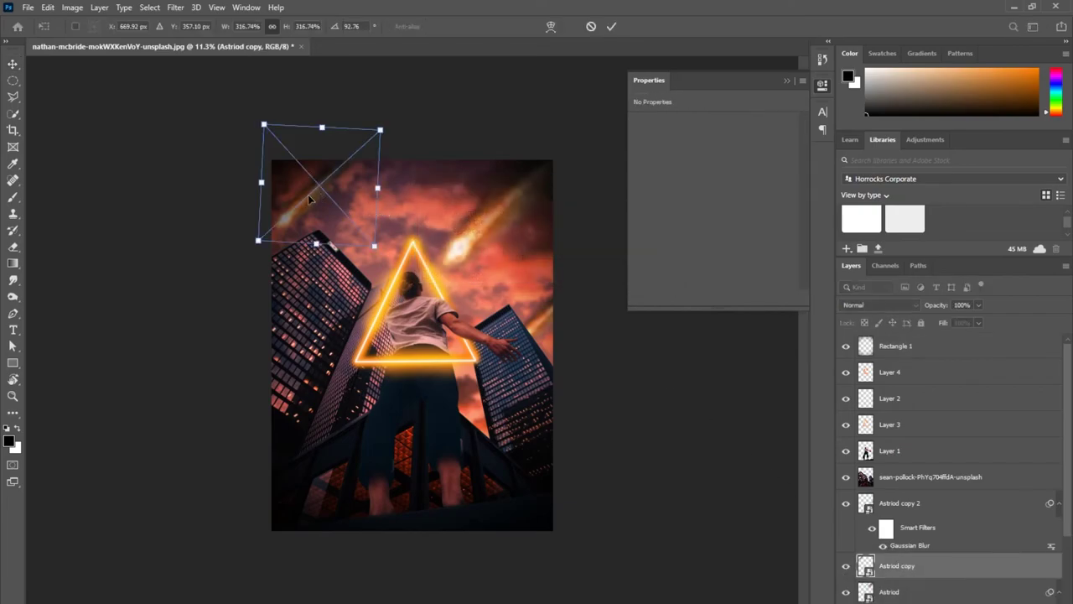
{"action": "left_click_drag", "start_coordinate": [325, 200], "coordinate": [366, 192]}
{"action": "key", "text": "Return"}
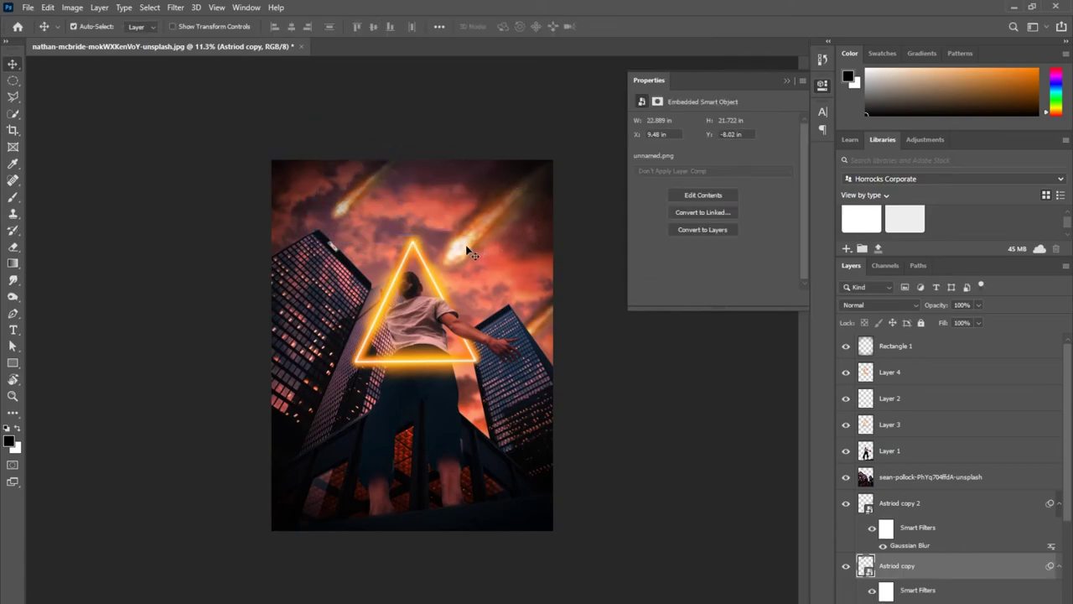
- Move the large meteor up to about Y -19.5 in, and shift the small upper-left meteor down-left so its head sits behind the left skyscraper
{"action": "key", "text": "alt+bracketleft"}
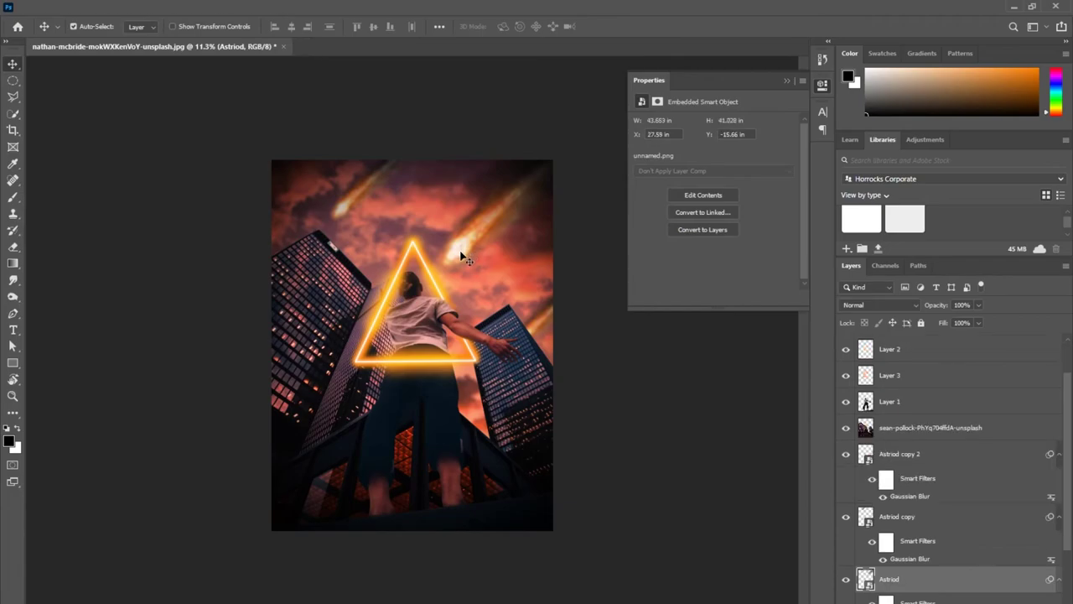
{"action": "left_click_drag", "start_coordinate": [460, 261], "coordinate": [462, 241]}
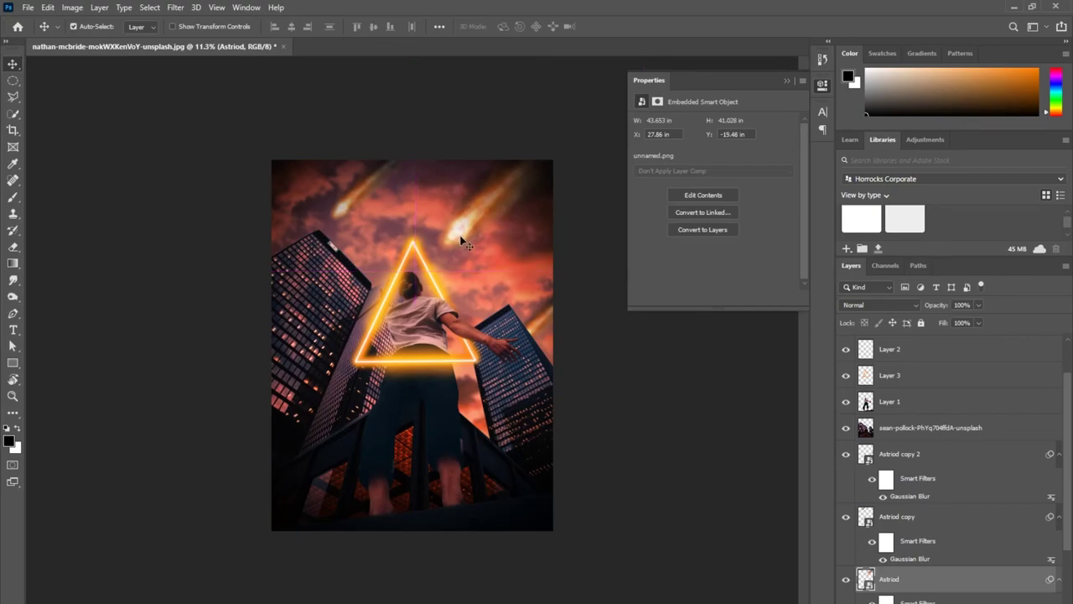
{"action": "left_click", "coordinate": [345, 212]}
{"action": "scroll", "coordinate": [841, 561], "scroll_direction": "down", "scroll_amount": 2}
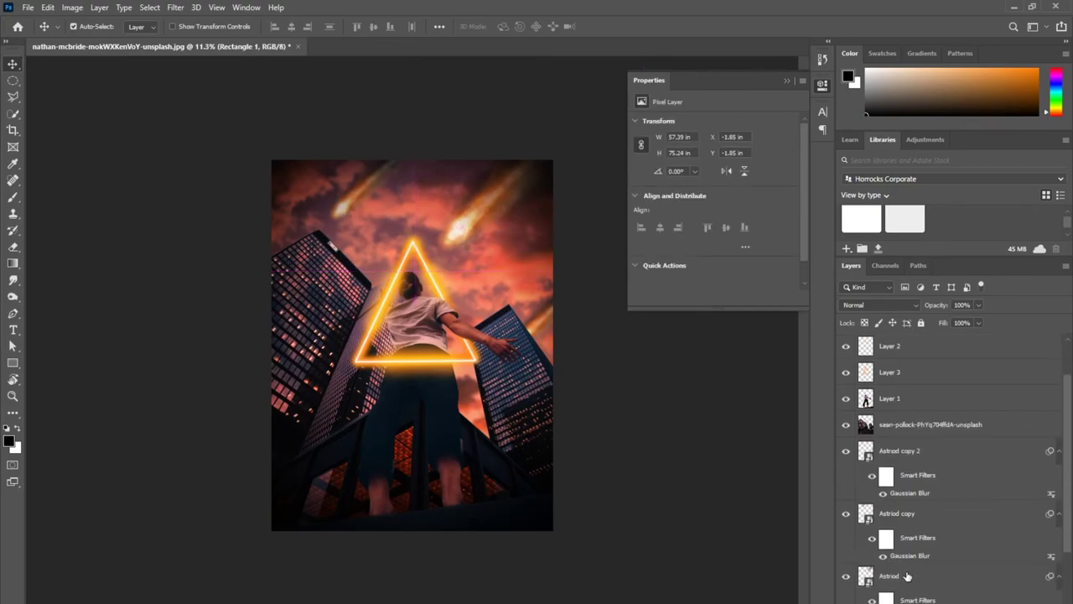
{"action": "scroll", "coordinate": [907, 576], "scroll_direction": "down", "scroll_amount": 1}
{"action": "left_click", "coordinate": [904, 486]}
{"action": "key", "text": "ctrl+t"}
- Add a Color Balance adjustment above the vignette layer with midtones Cyan-Red +20, Magenta-Green -2 and Yellow-Blue -18
{"action": "left_click", "coordinate": [546, 254]}
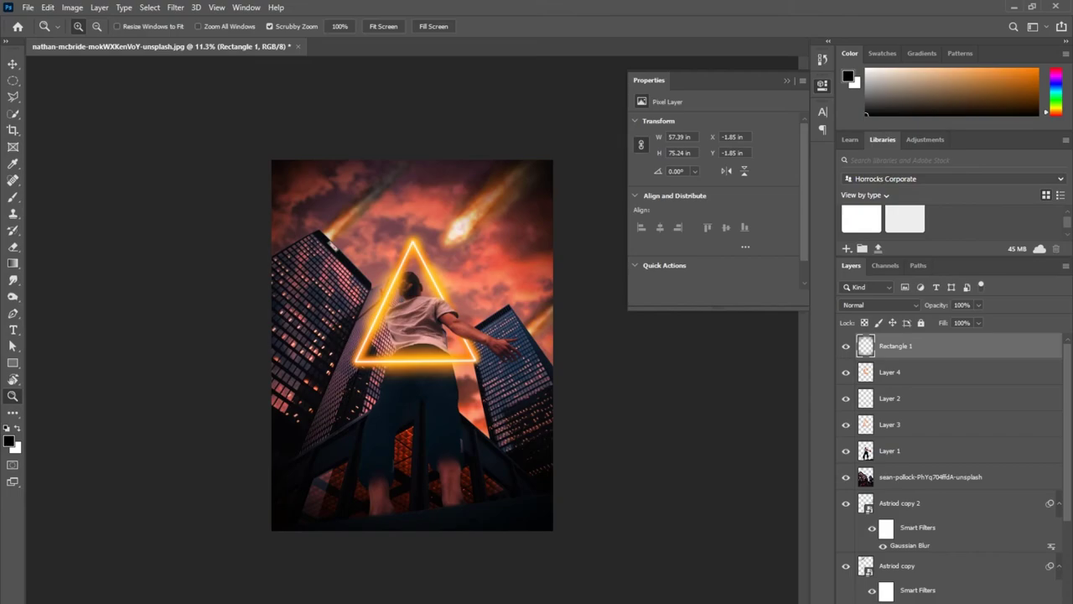
{"action": "left_click", "coordinate": [960, 602]}
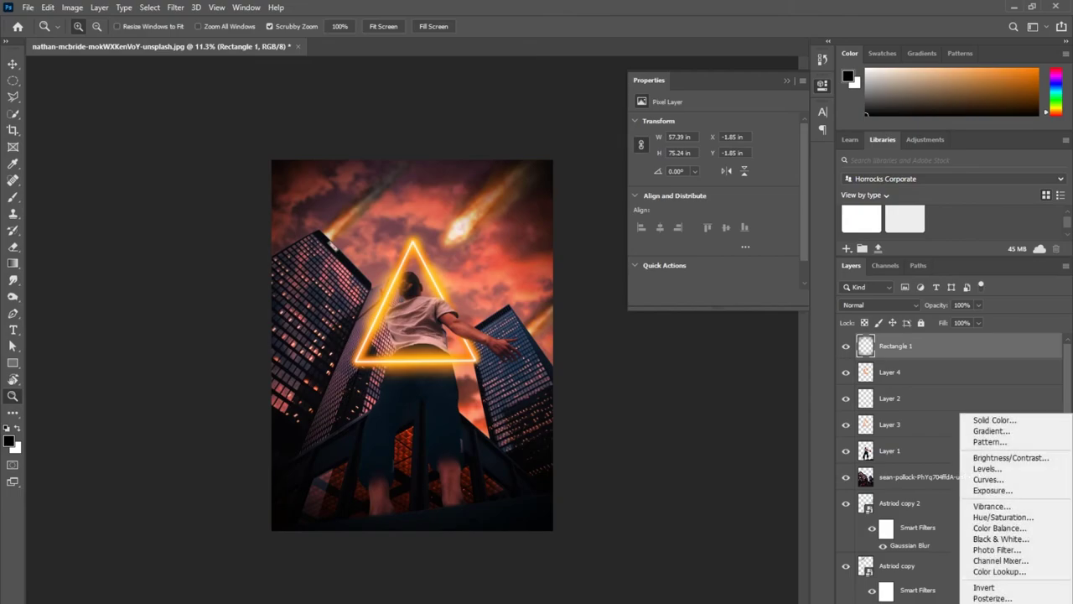
{"action": "left_click", "coordinate": [1013, 529]}
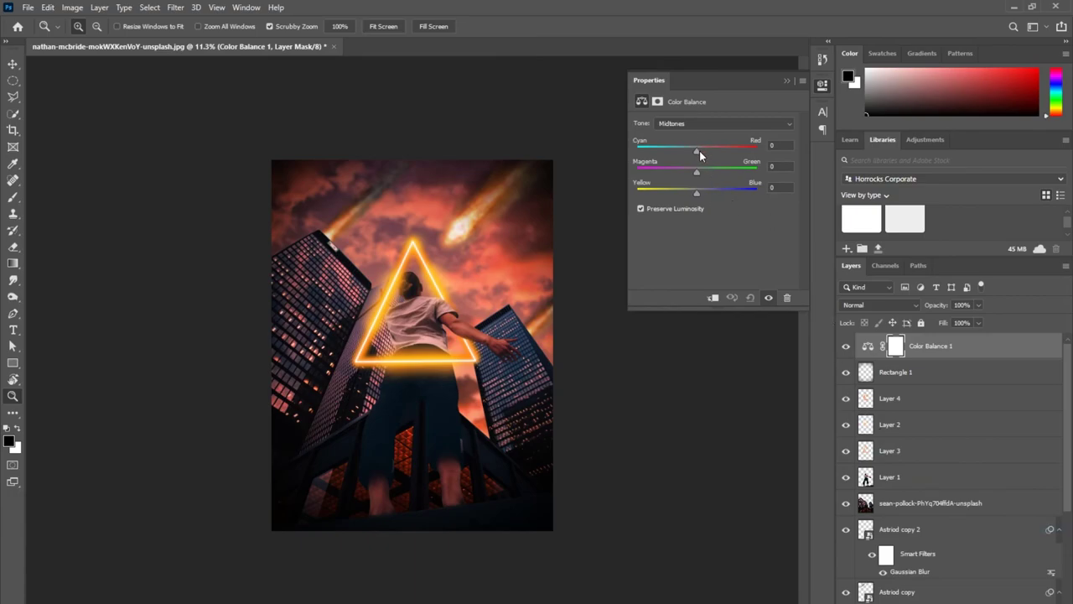
{"action": "left_click_drag", "start_coordinate": [700, 151], "coordinate": [700, 151]}
{"action": "mouse_move", "coordinate": [710, 151]}
{"action": "left_mouse_down"}
{"action": "mouse_move", "coordinate": [699, 169]}
{"action": "mouse_move", "coordinate": [710, 170]}
{"action": "left_mouse_up"}
{"action": "left_click_drag", "start_coordinate": [699, 167], "coordinate": [696, 168]}
{"action": "left_click_drag", "start_coordinate": [697, 189], "coordinate": [688, 189]}
{"action": "left_click", "coordinate": [686, 188]}
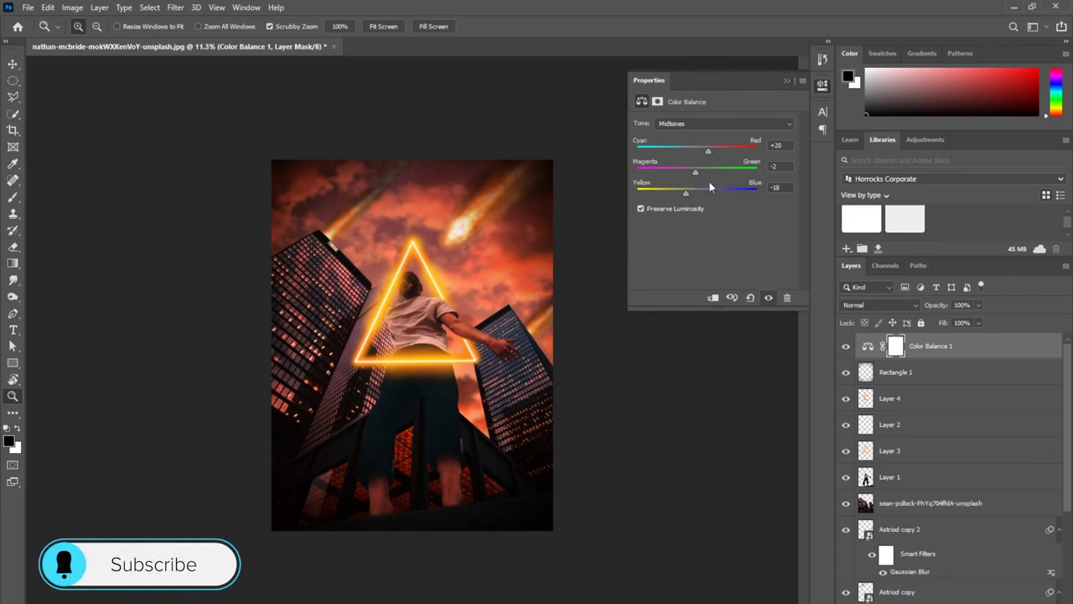
{"action": "left_click", "coordinate": [788, 81]}
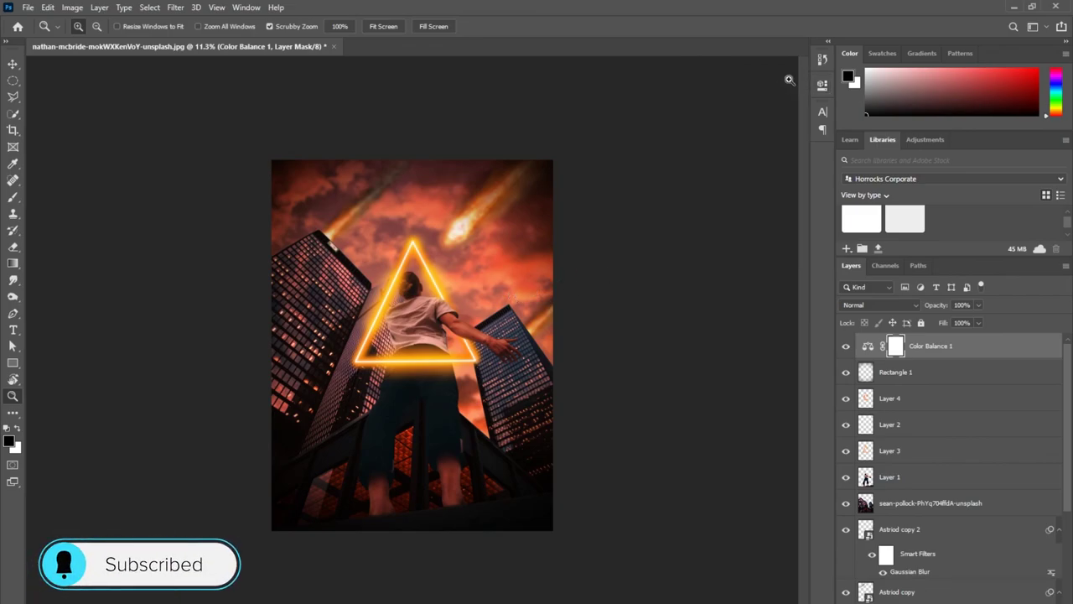